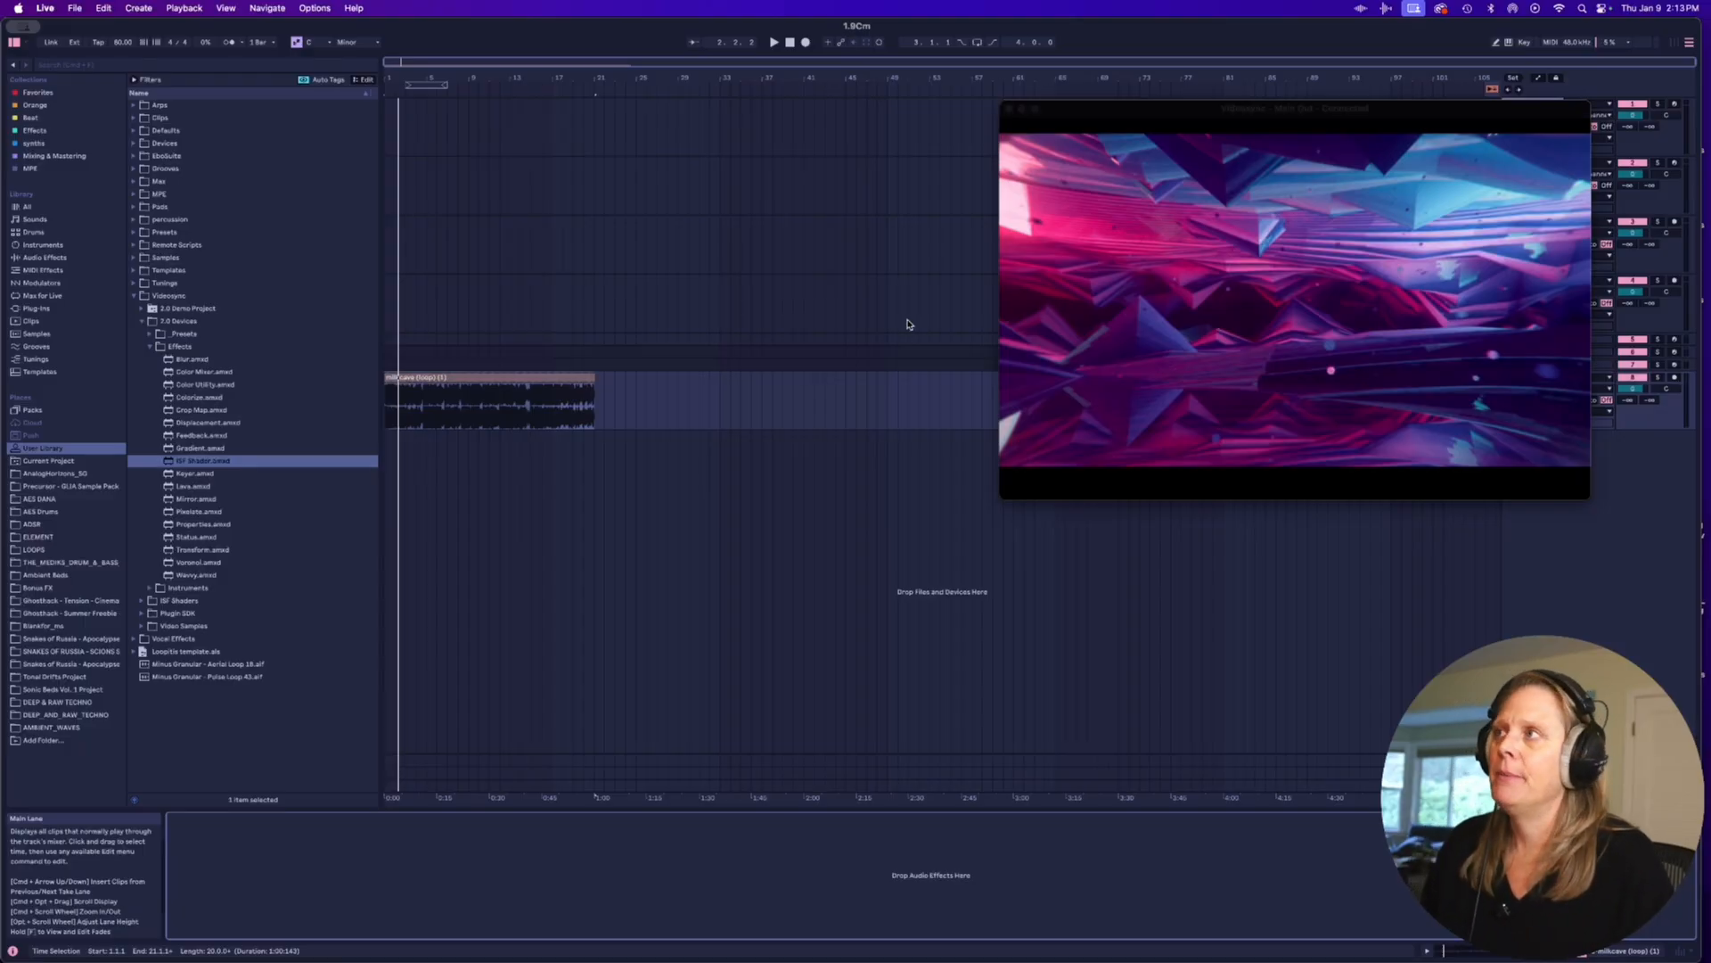
Add the Videosync Properties effect to the track holding the looping video clip and mute its audio.
{"action": "left_click", "coordinate": [491, 381]}
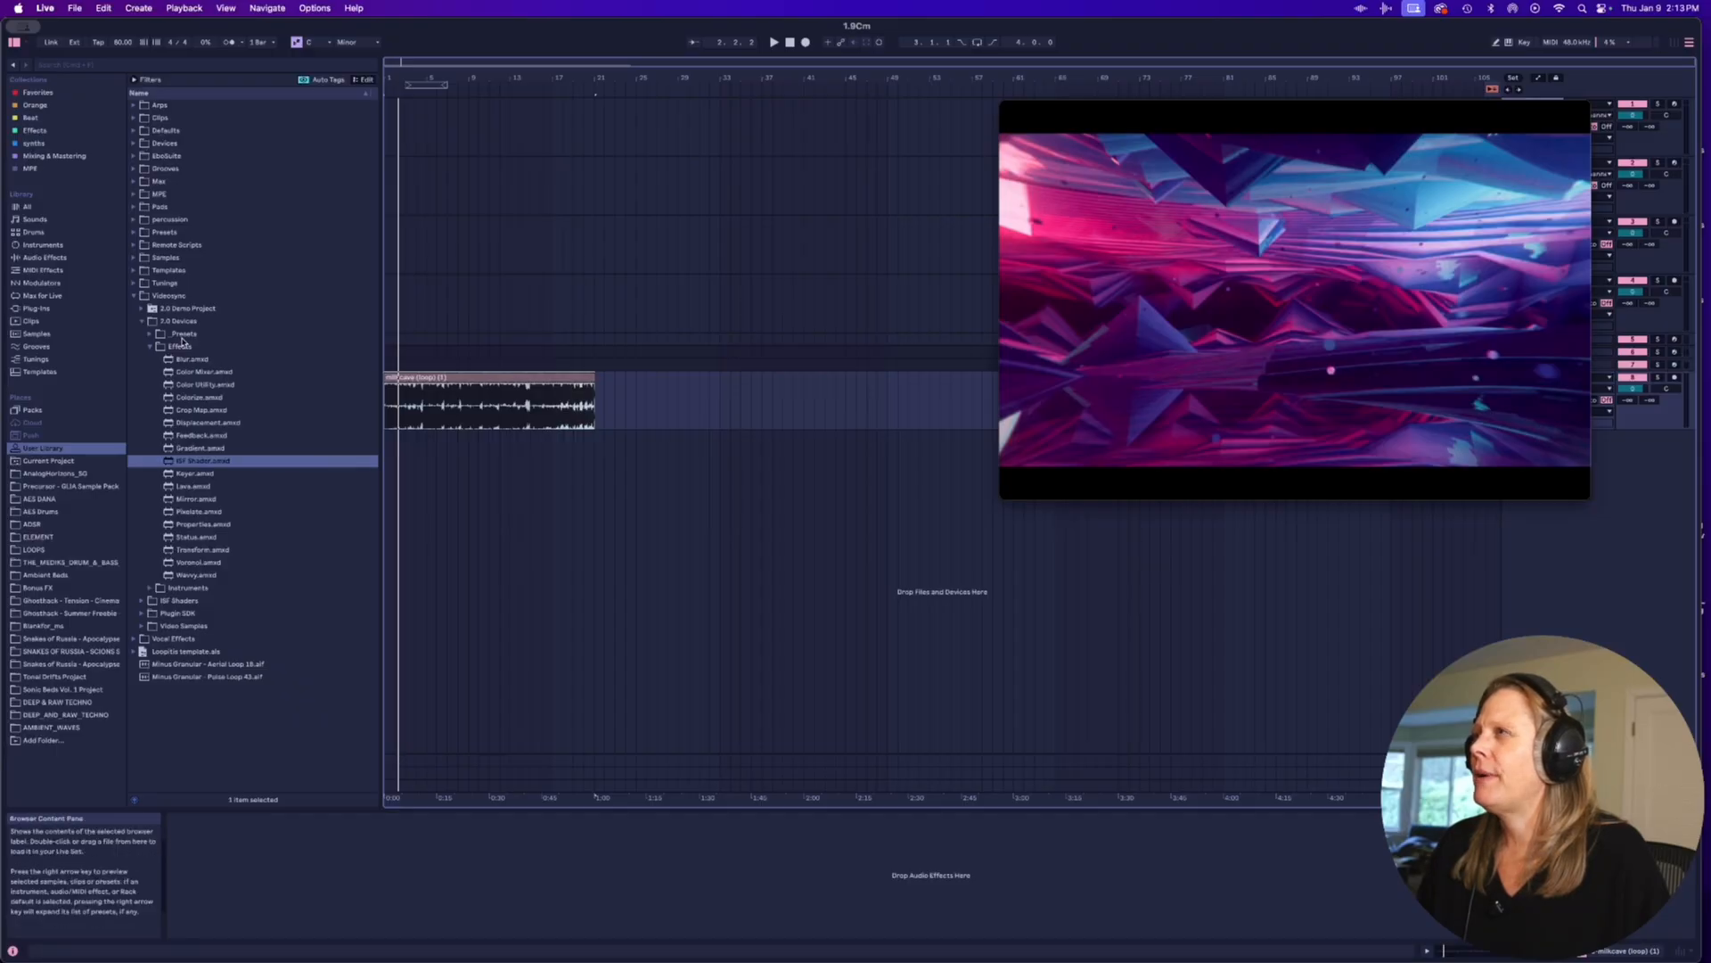
{"action": "left_click_drag", "start_coordinate": [202, 526], "coordinate": [501, 412]}
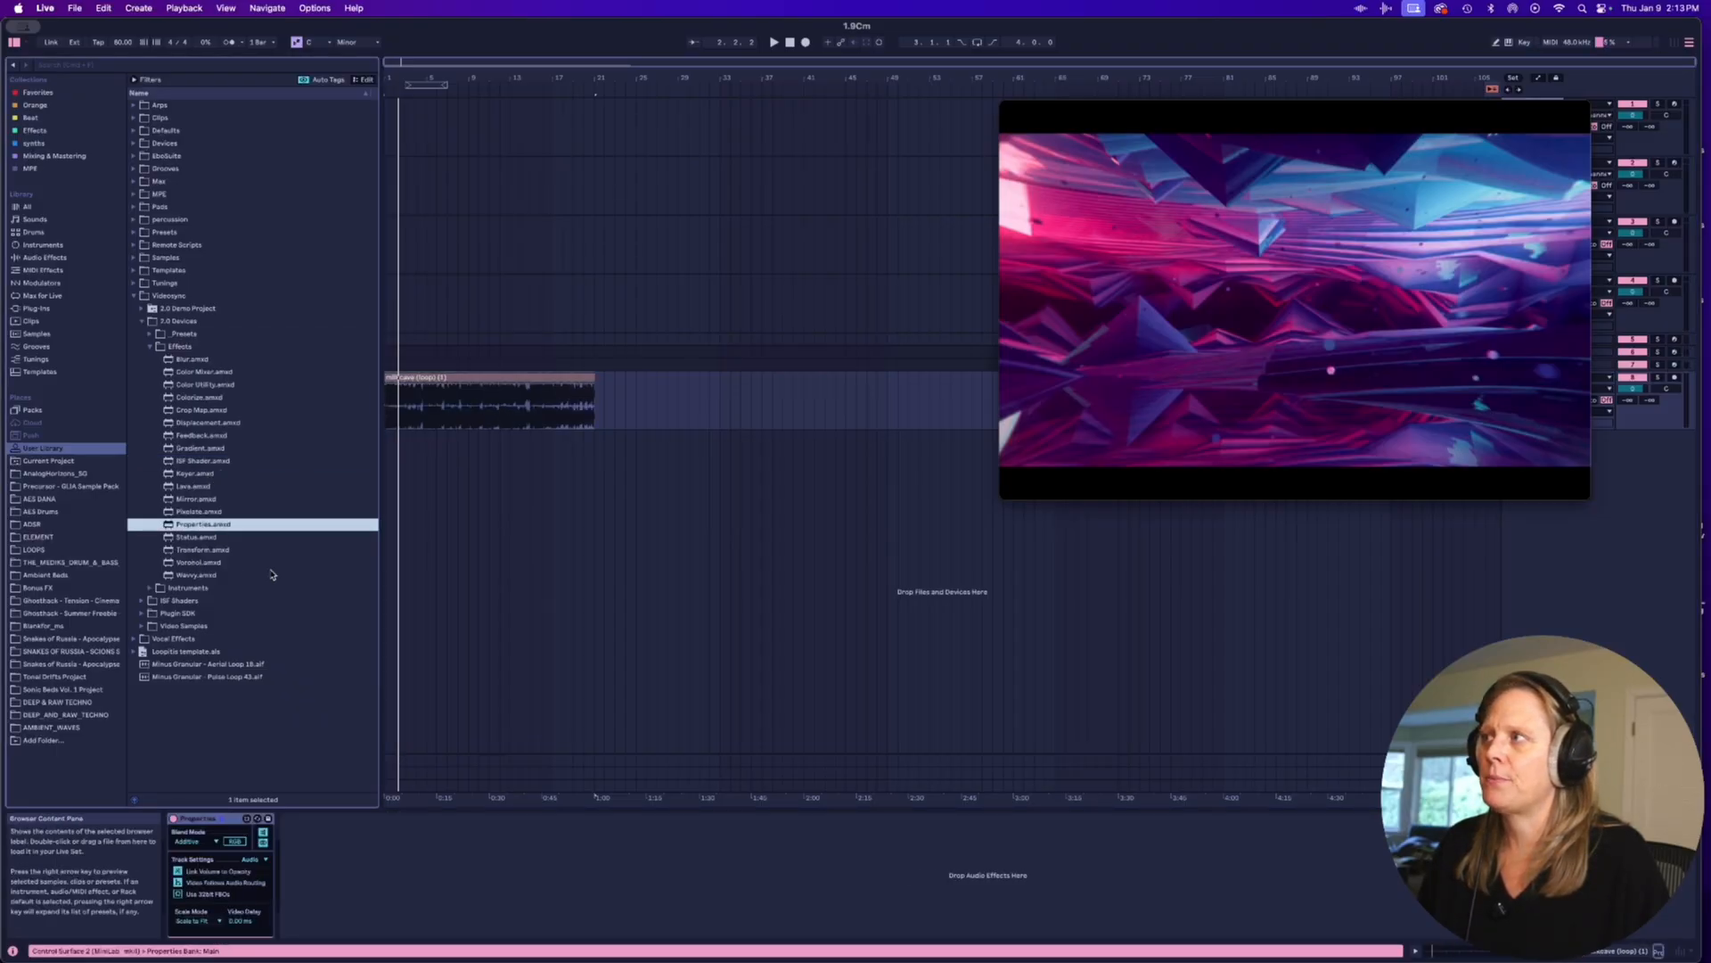
{"action": "left_click", "coordinate": [262, 834]}
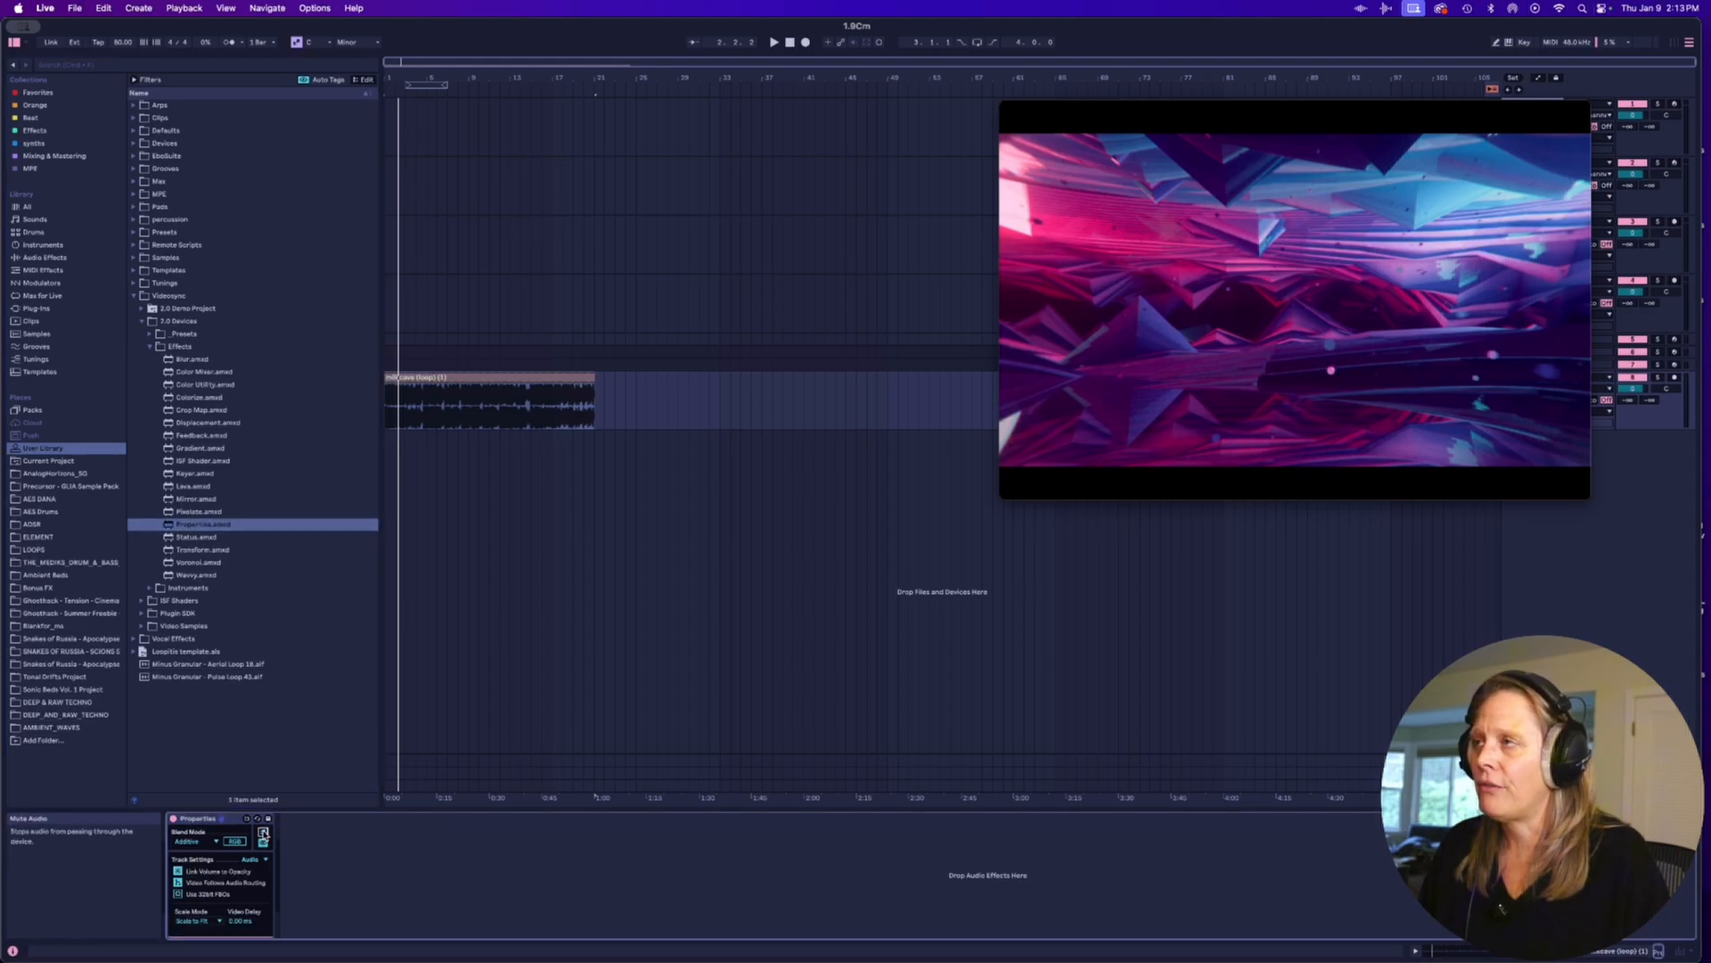
Open the looping video clip's sample view and play the arrangement to preview the video.
{"action": "double_click", "coordinate": [434, 384]}
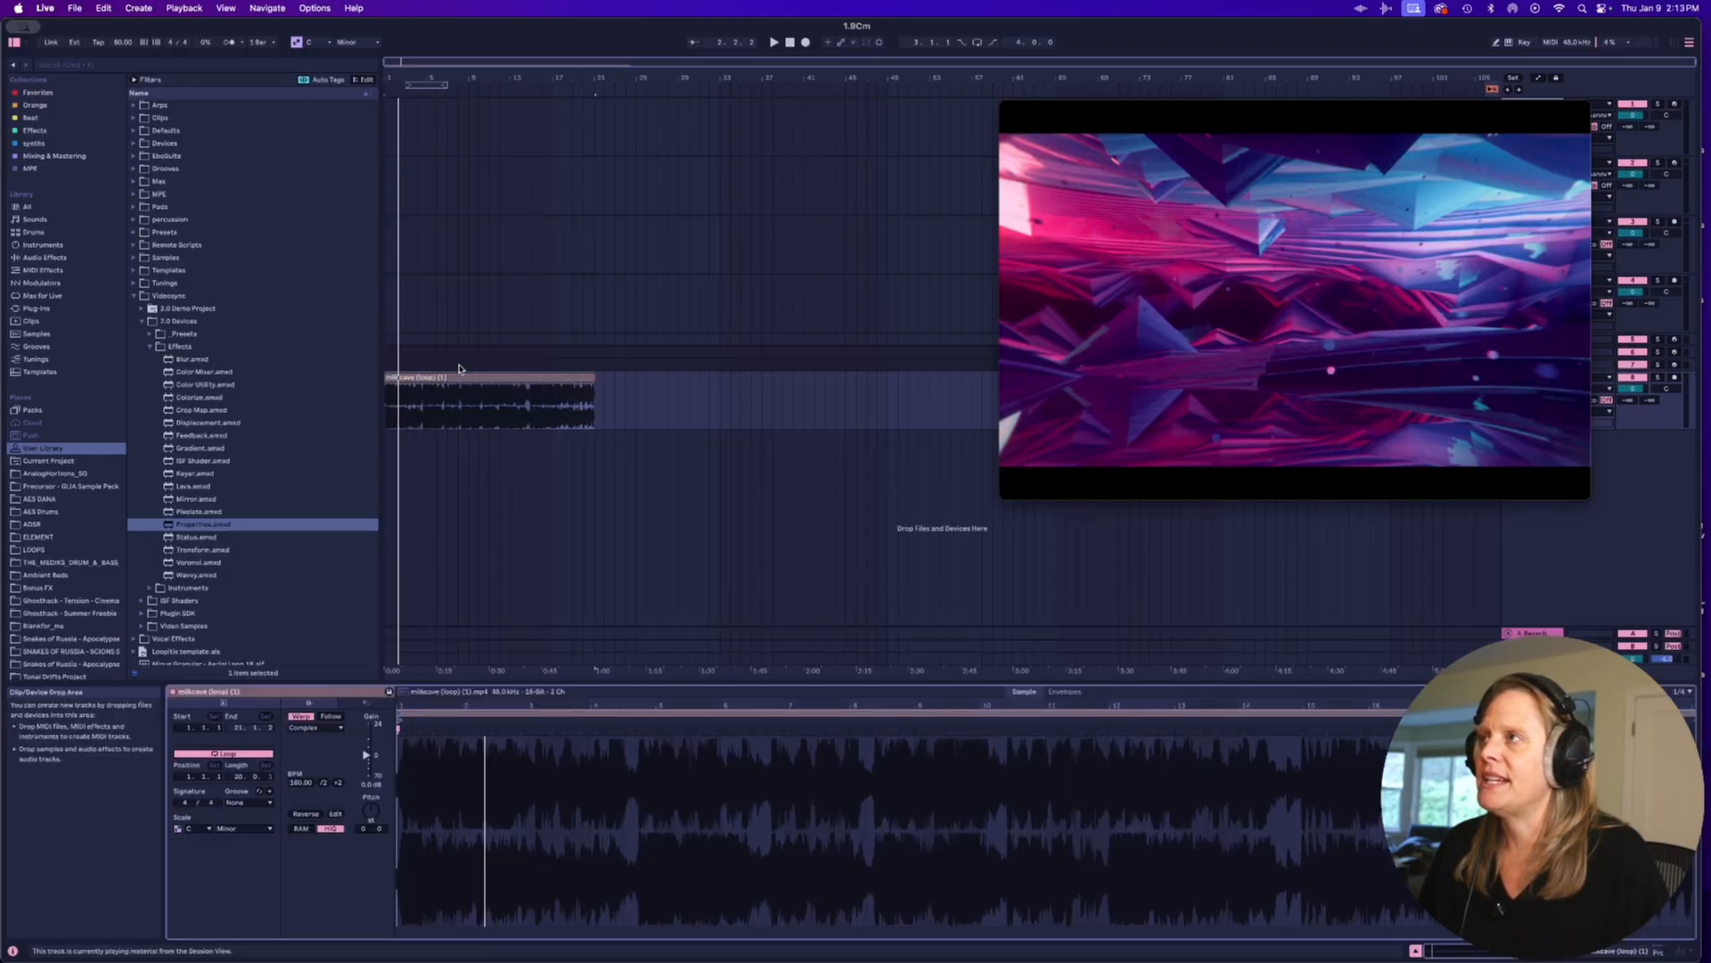
{"action": "key", "text": "space"}
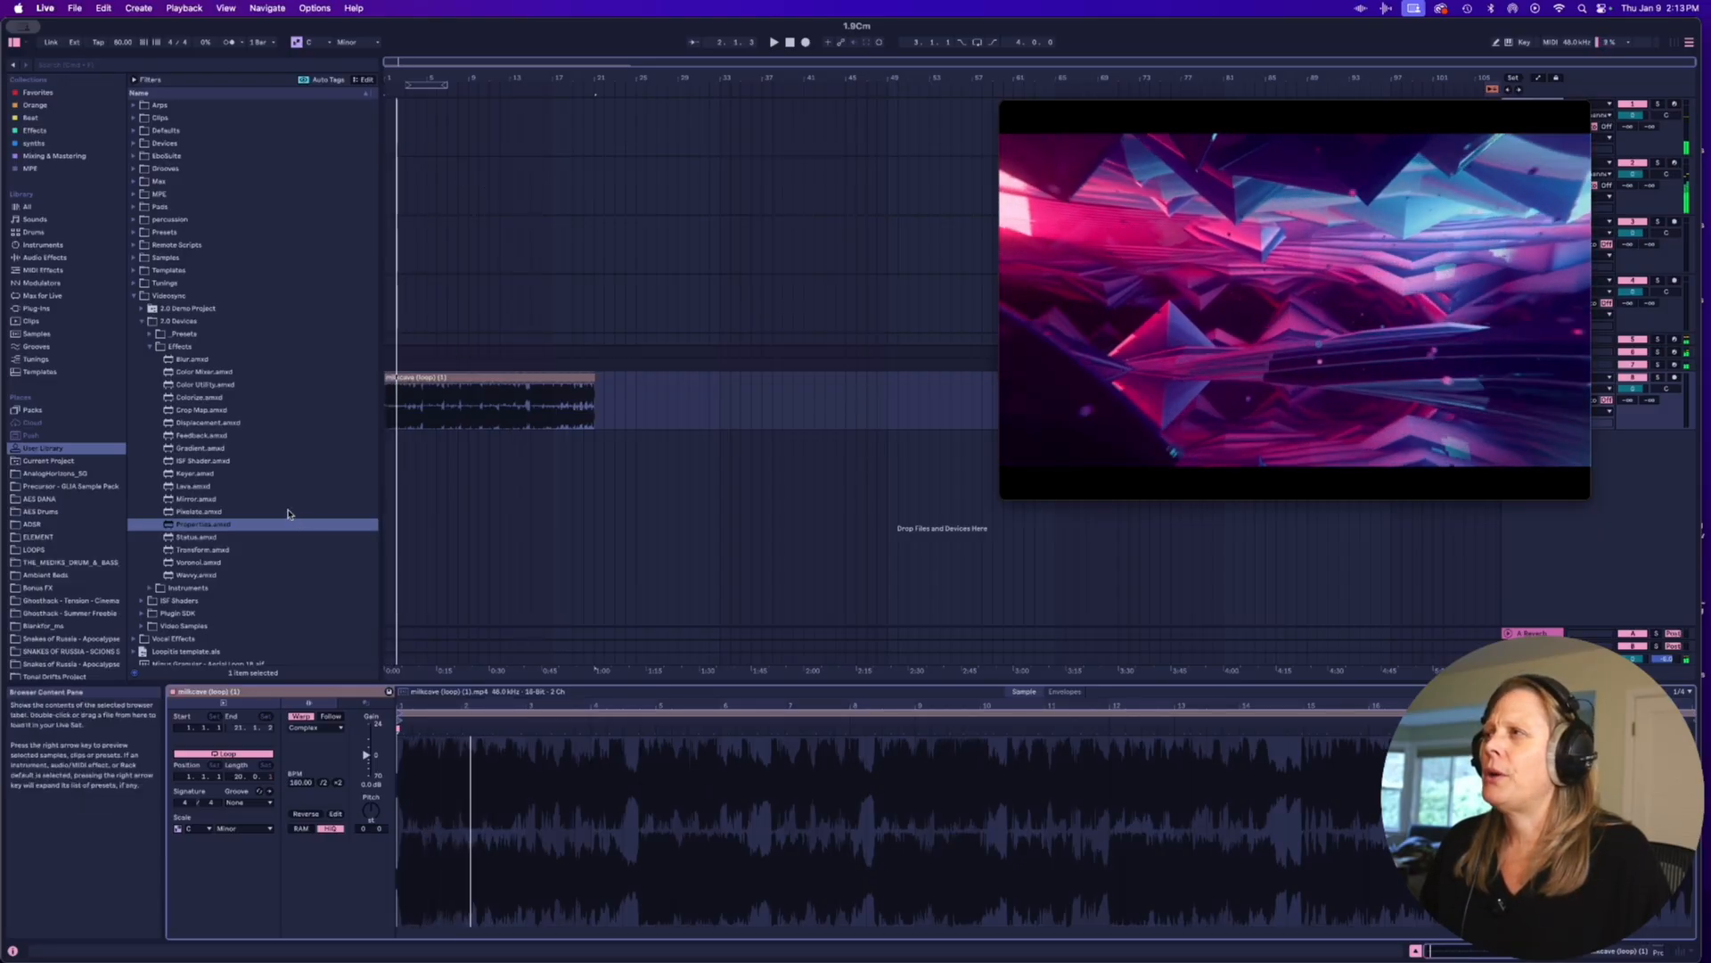
Add the Videosync ISF Shader effect after Properties on the video track.
{"action": "left_click", "coordinate": [204, 463]}
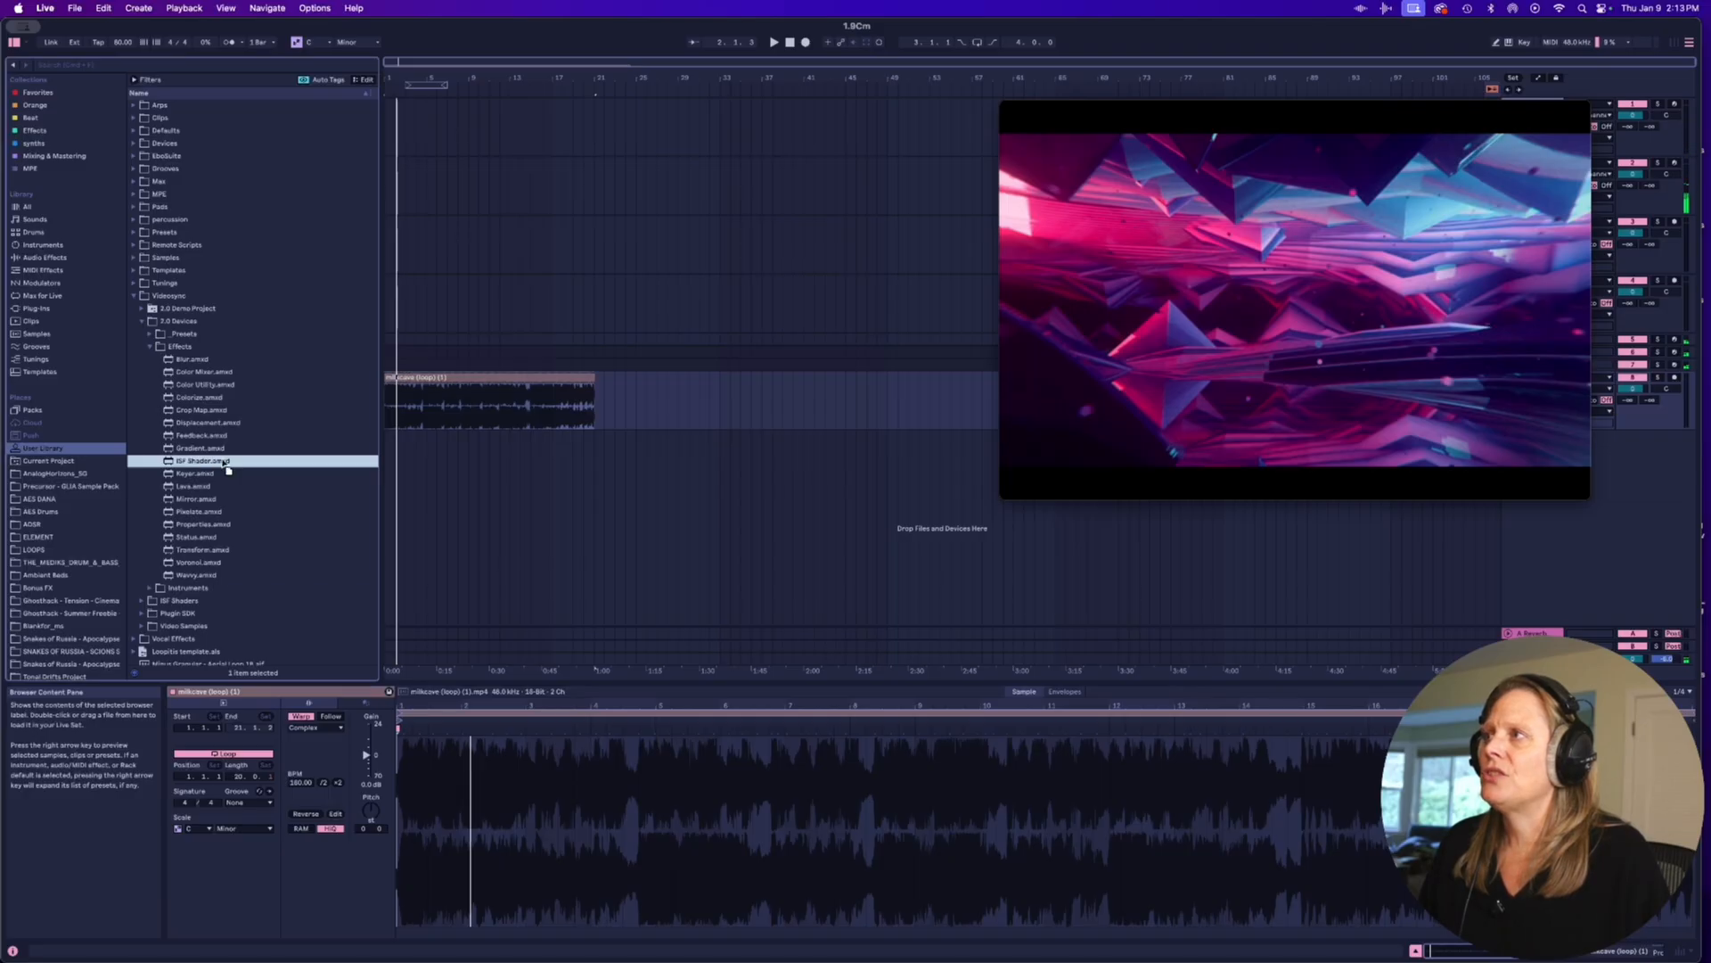
{"action": "left_click_drag", "start_coordinate": [204, 462], "coordinate": [456, 403]}
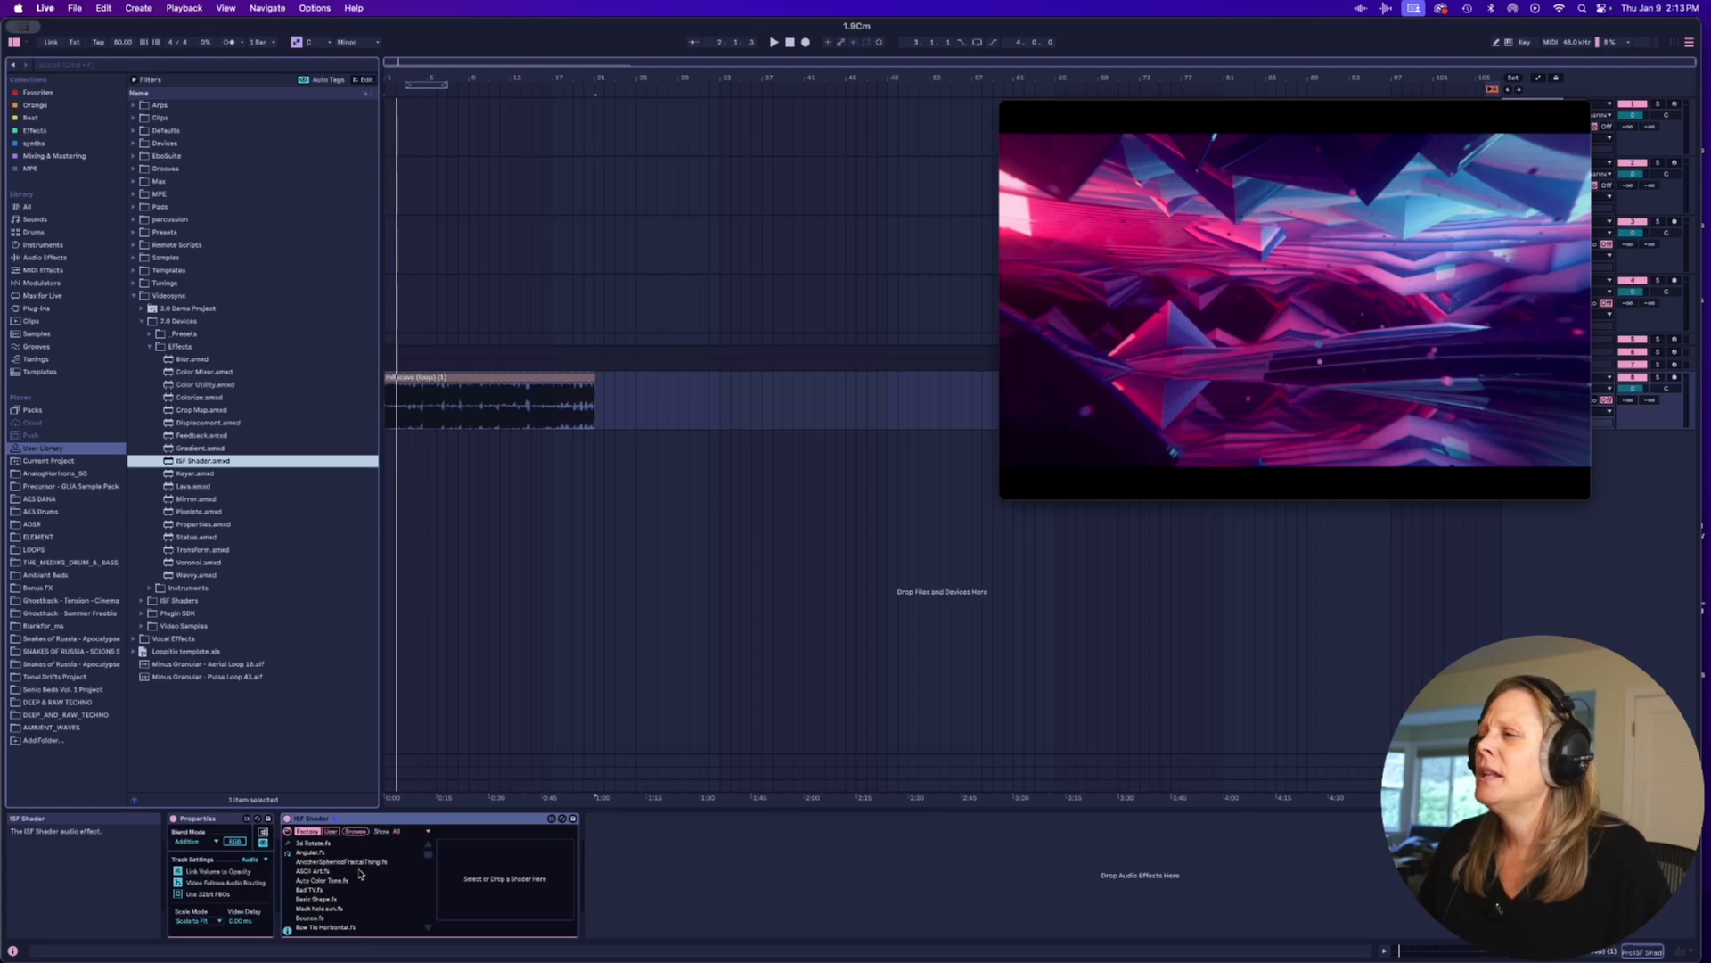
Preview the Auto Color Tone and Basic Shape shaders and limit the ISF Shader list to Filters.
{"action": "left_click", "coordinate": [356, 879]}
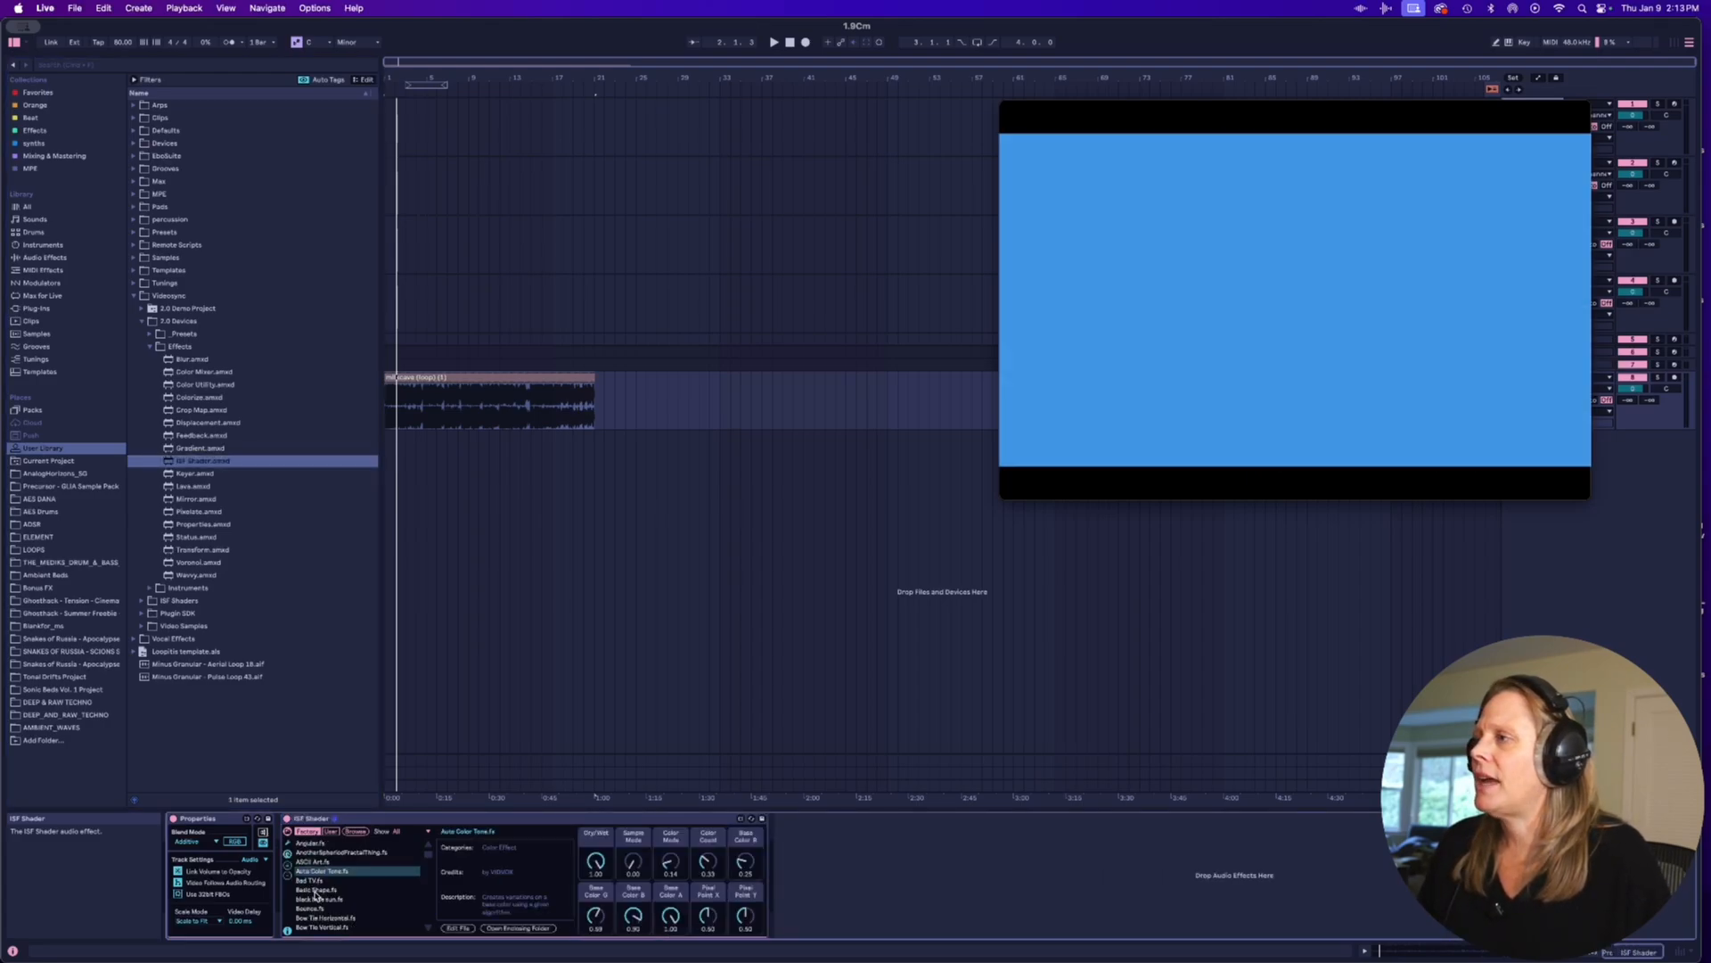
{"action": "left_click", "coordinate": [314, 890]}
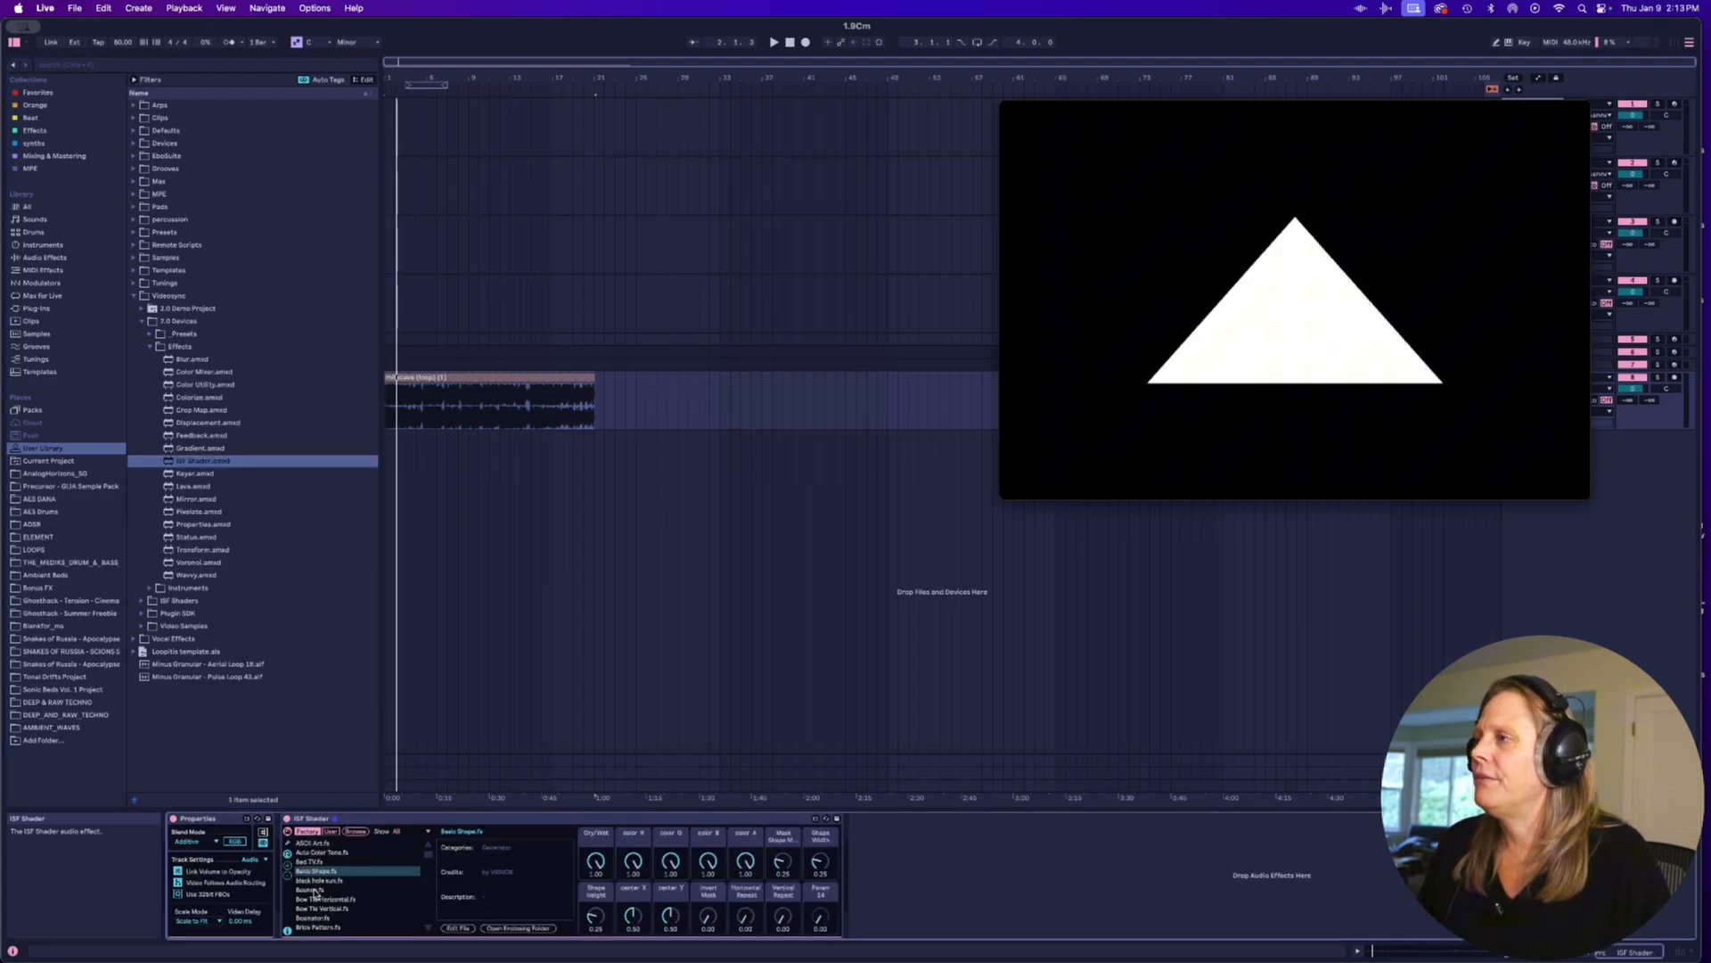
{"action": "left_click", "coordinate": [404, 871]}
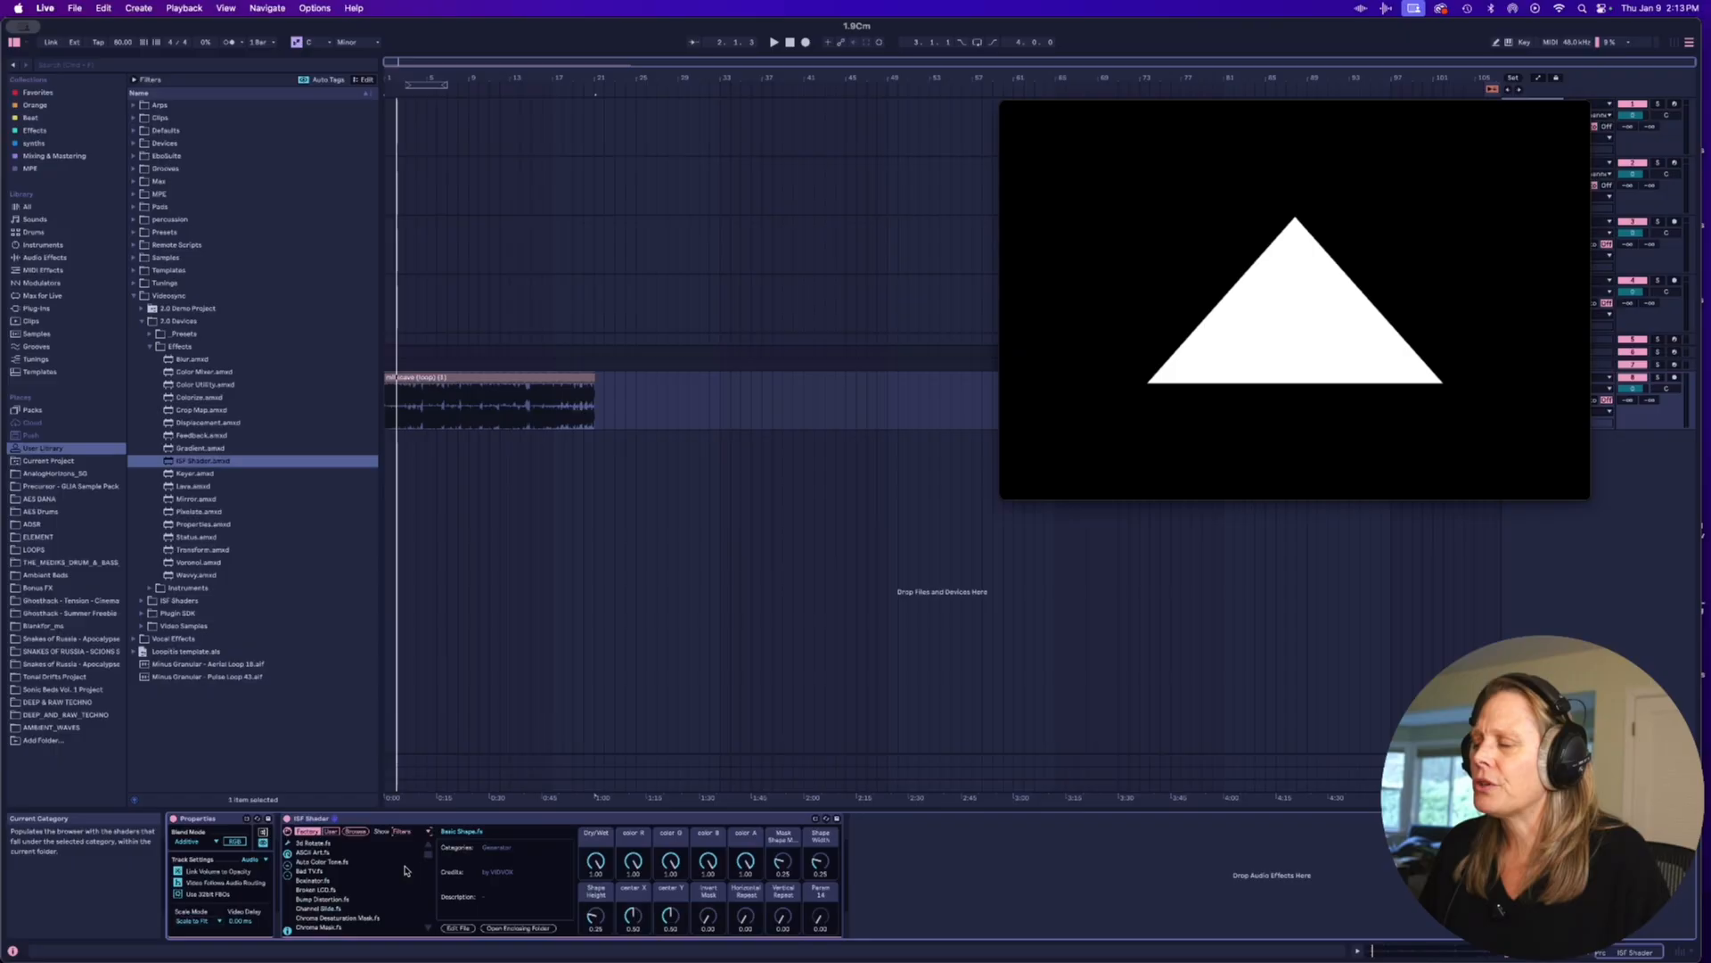
Try the Bump Distortion shader with adjusted level, radius and center X, along with the Chrome Zoom and Circular Feedback Mask shaders.
{"action": "left_click", "coordinate": [316, 900]}
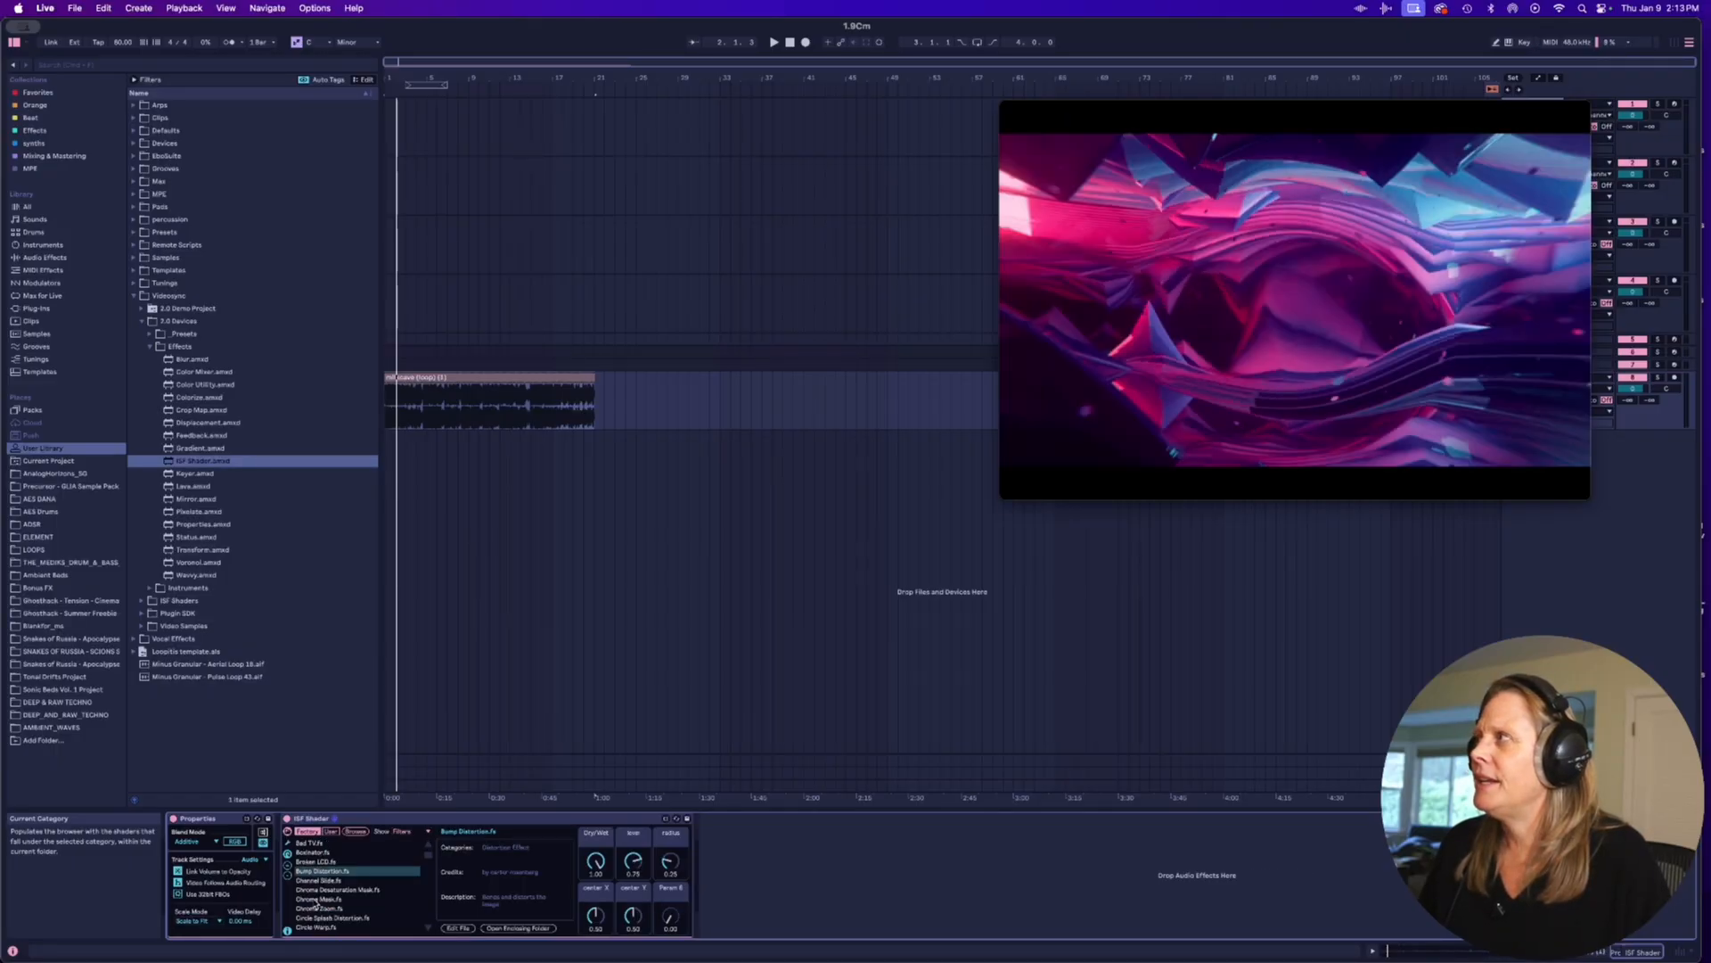
{"action": "key", "text": "space"}
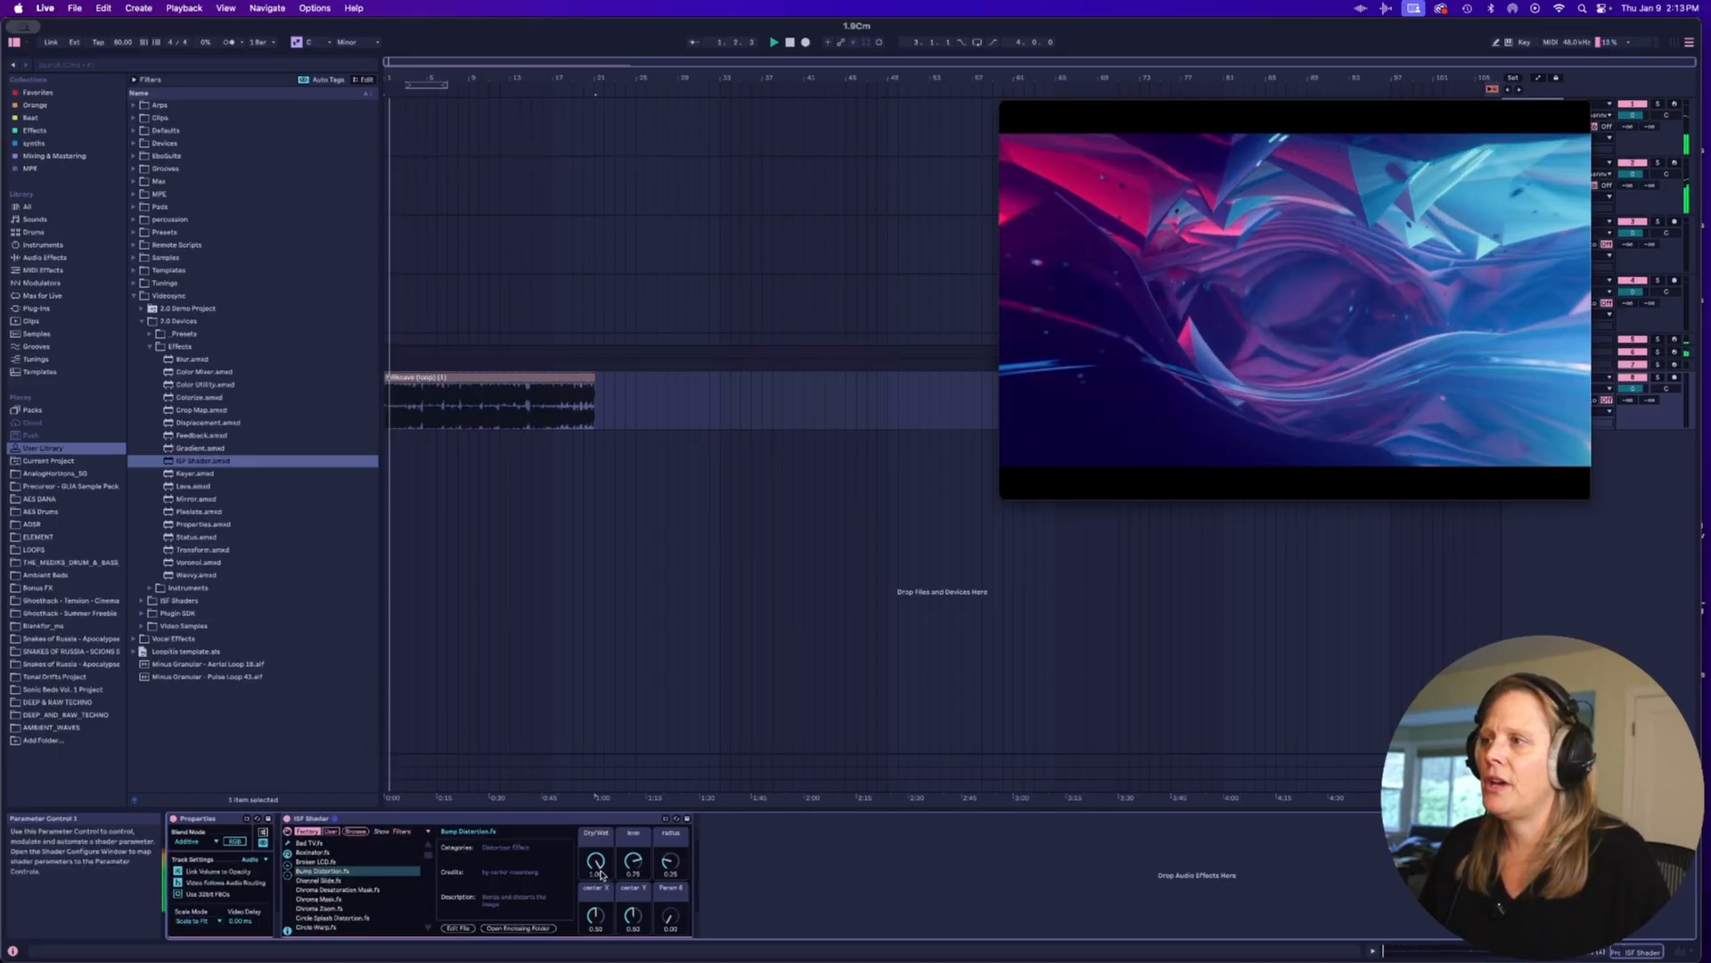
{"action": "left_click_drag", "start_coordinate": [634, 862], "coordinate": [670, 860]}
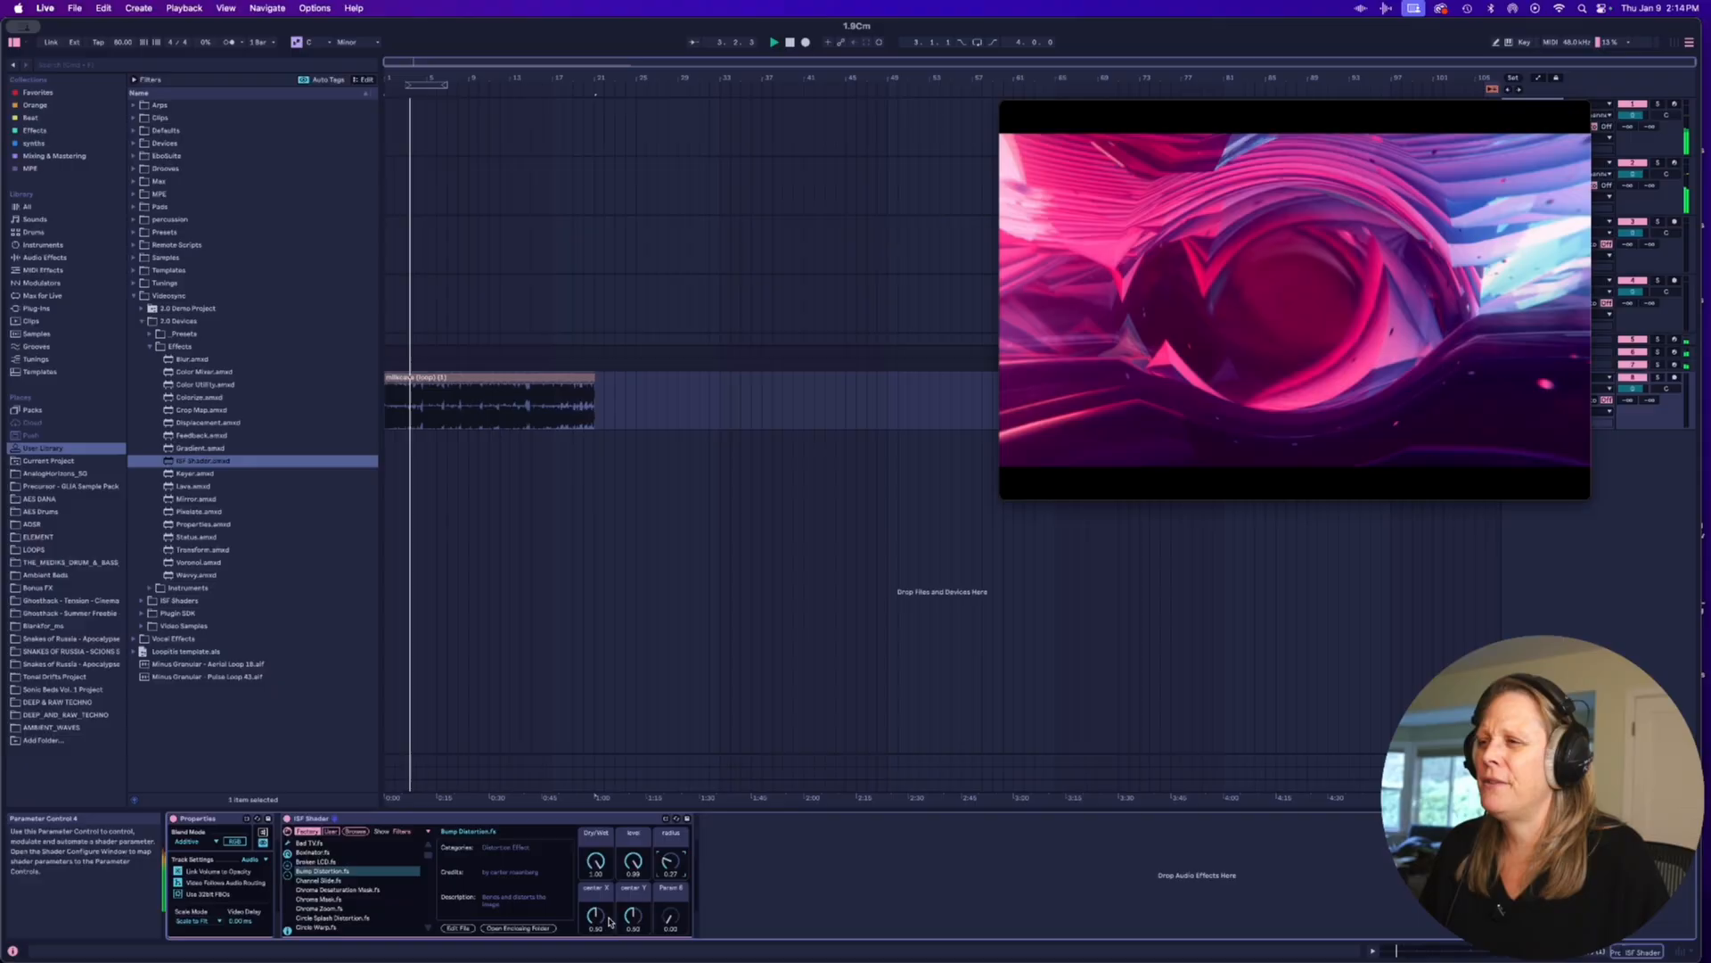
{"action": "mouse_move", "coordinate": [596, 916]}
{"action": "left_mouse_down"}
{"action": "mouse_move", "coordinate": [596, 871]}
{"action": "mouse_move", "coordinate": [596, 918]}
{"action": "left_mouse_up"}
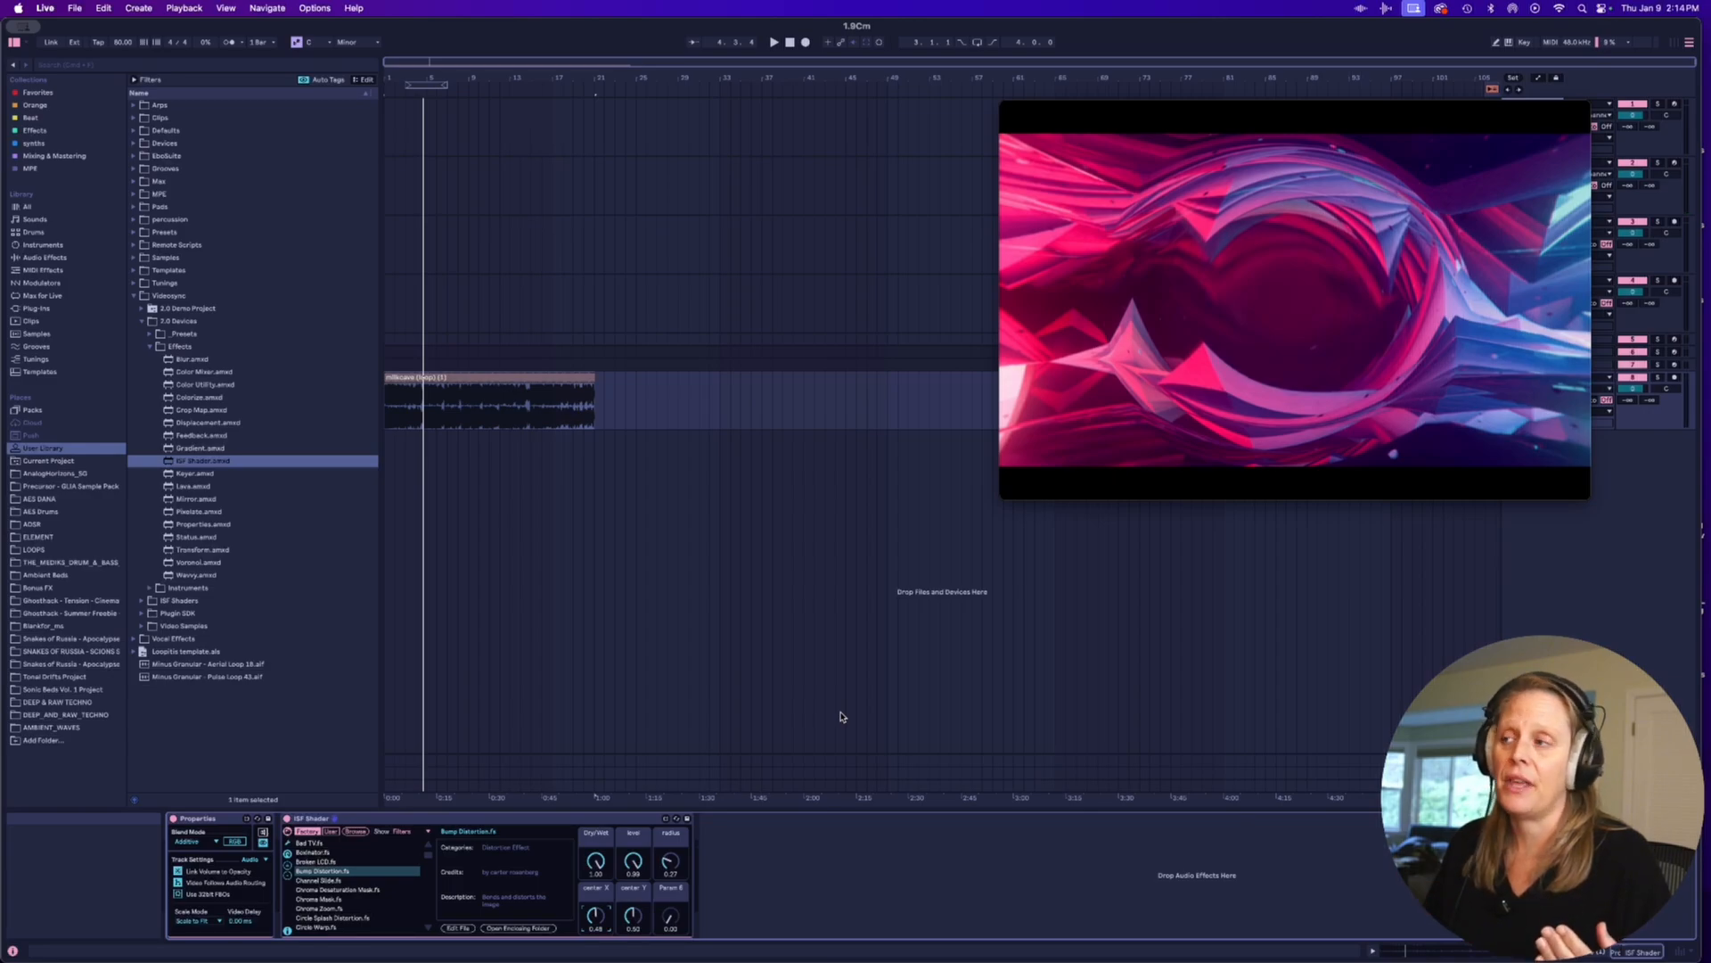
{"action": "left_click", "coordinate": [333, 908]}
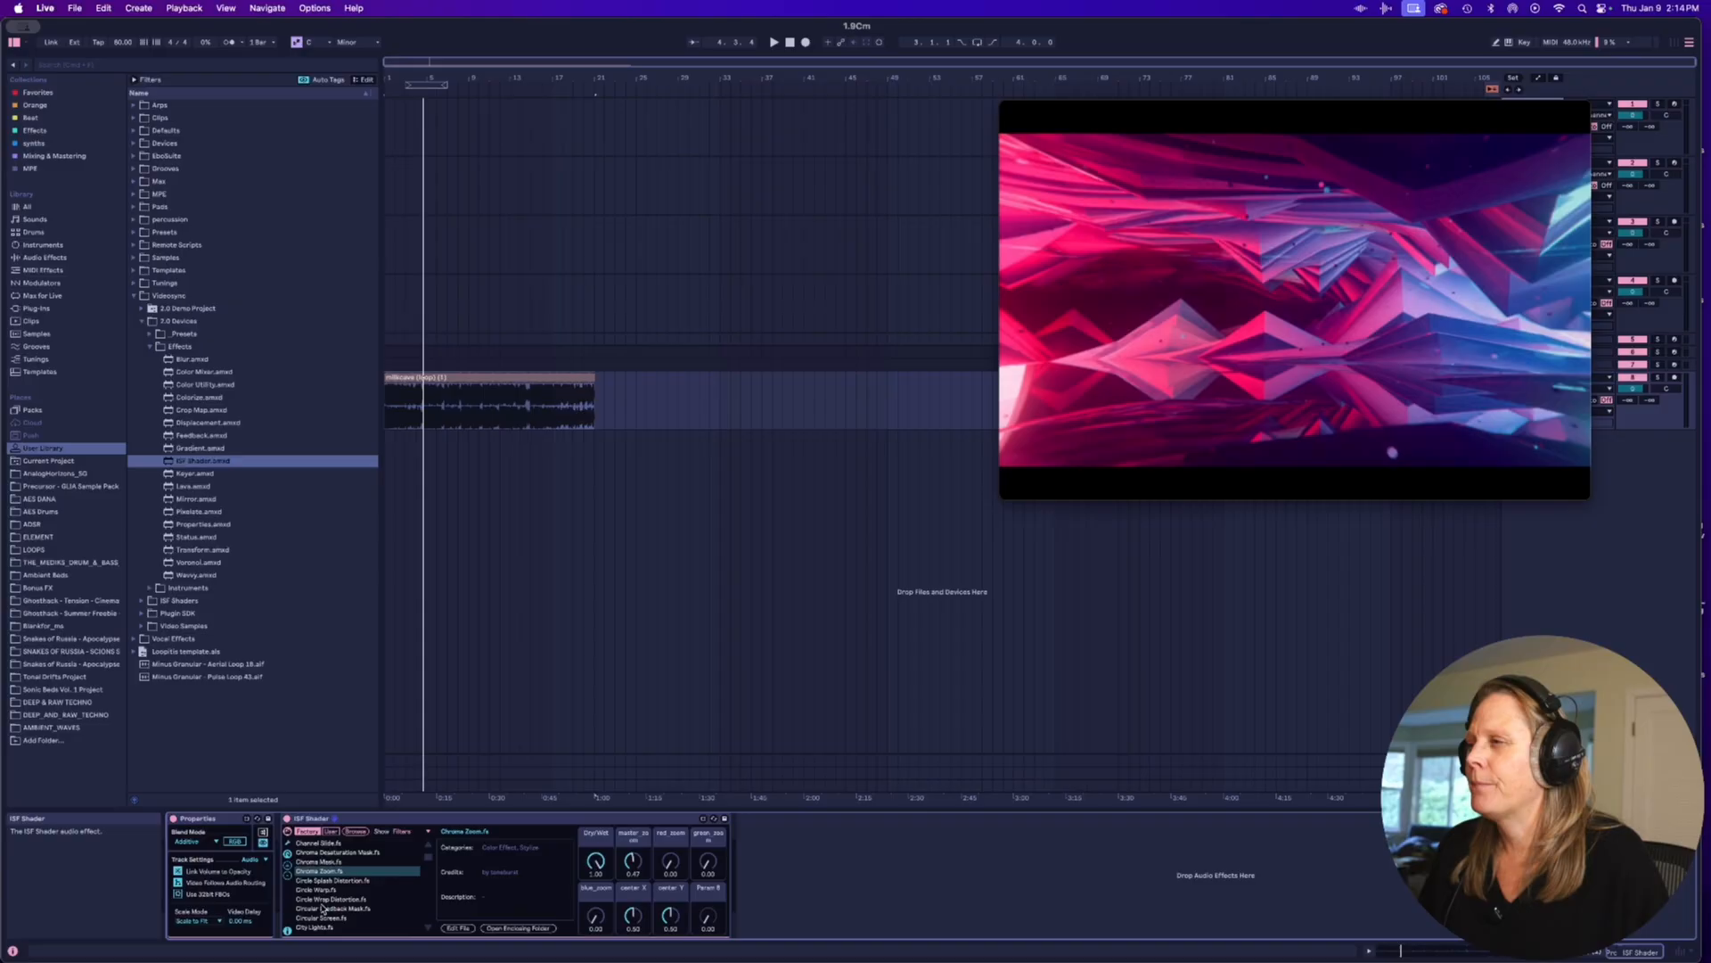
{"action": "left_click", "coordinate": [324, 909]}
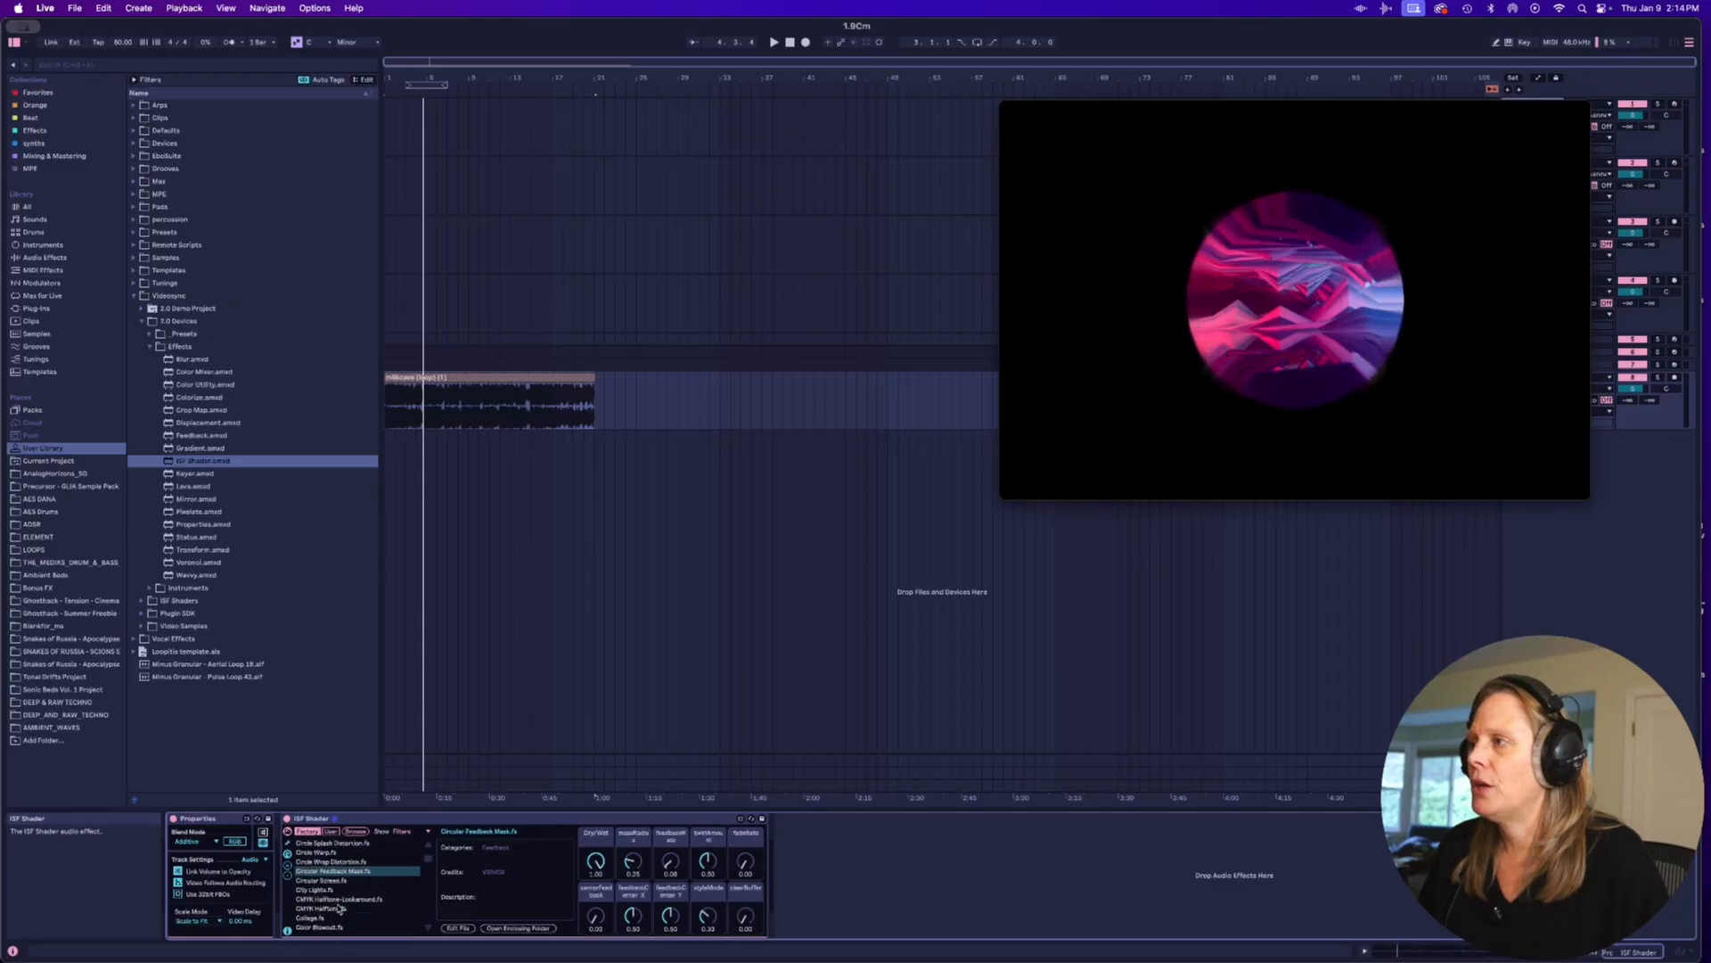
Load the City Lights shader and set blurAmount to about 0.84 and edgeIntensity to about 0.20.
{"action": "left_click", "coordinate": [317, 891]}
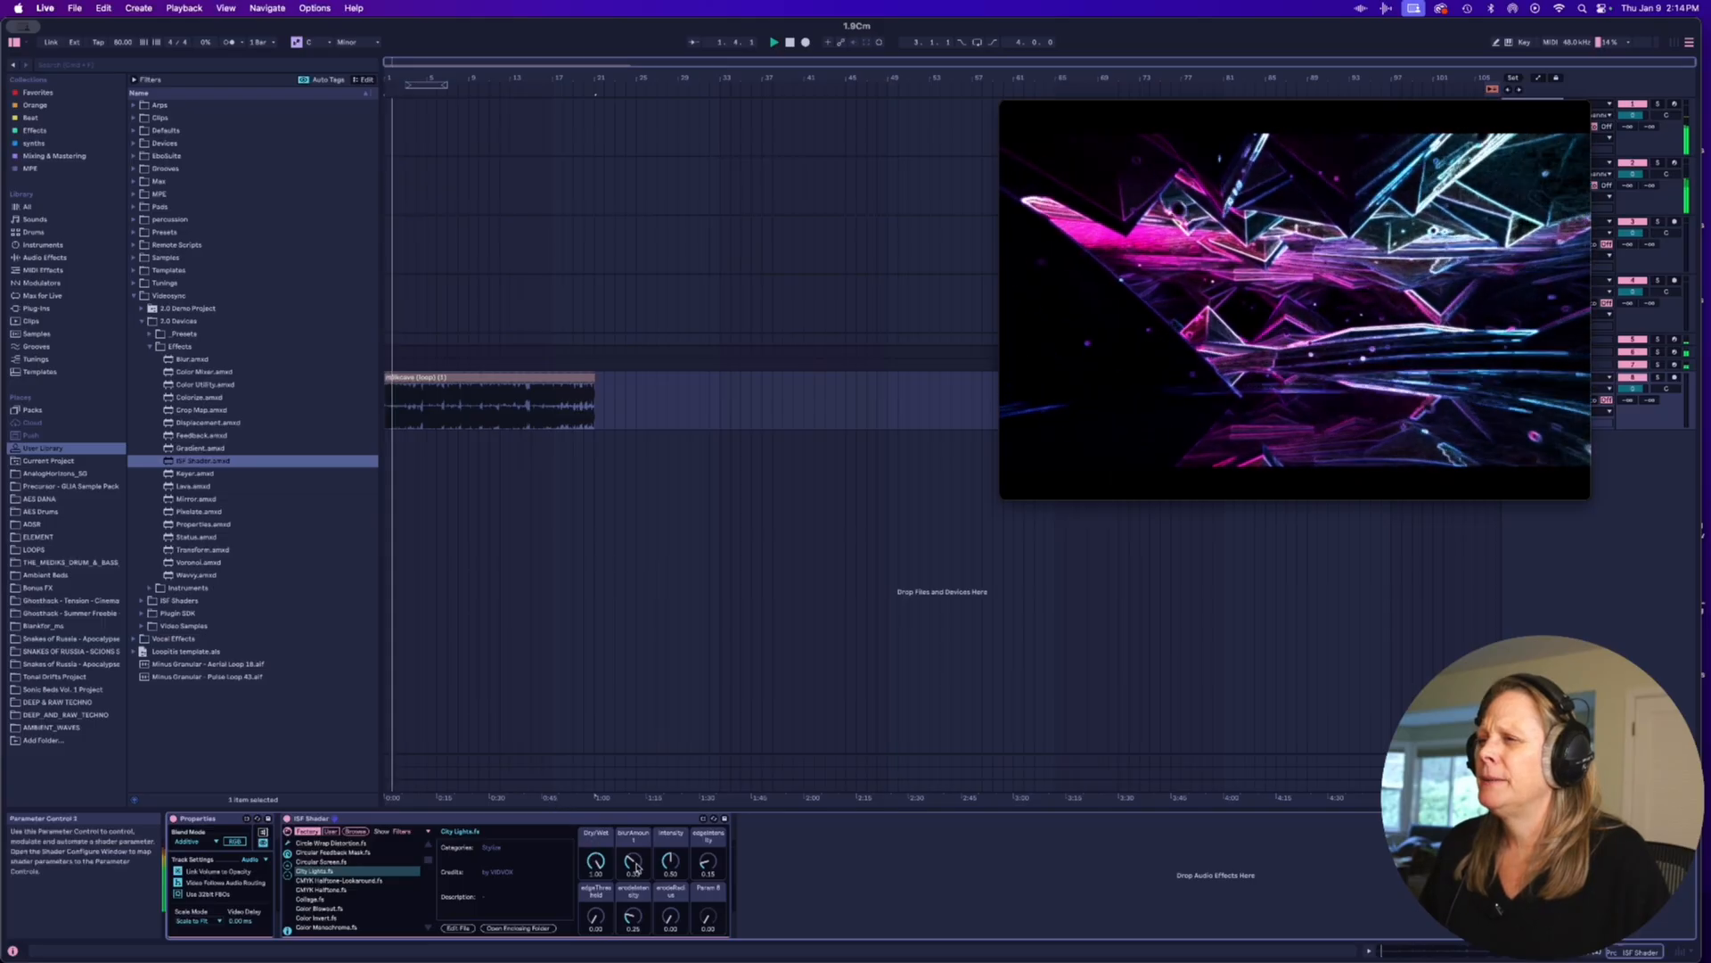
{"action": "left_click_drag", "start_coordinate": [633, 862], "coordinate": [633, 795]}
{"action": "mouse_move", "coordinate": [714, 861]}
{"action": "left_mouse_down"}
{"action": "mouse_move", "coordinate": [714, 792]}
{"action": "mouse_move", "coordinate": [714, 852]}
{"action": "left_mouse_up"}
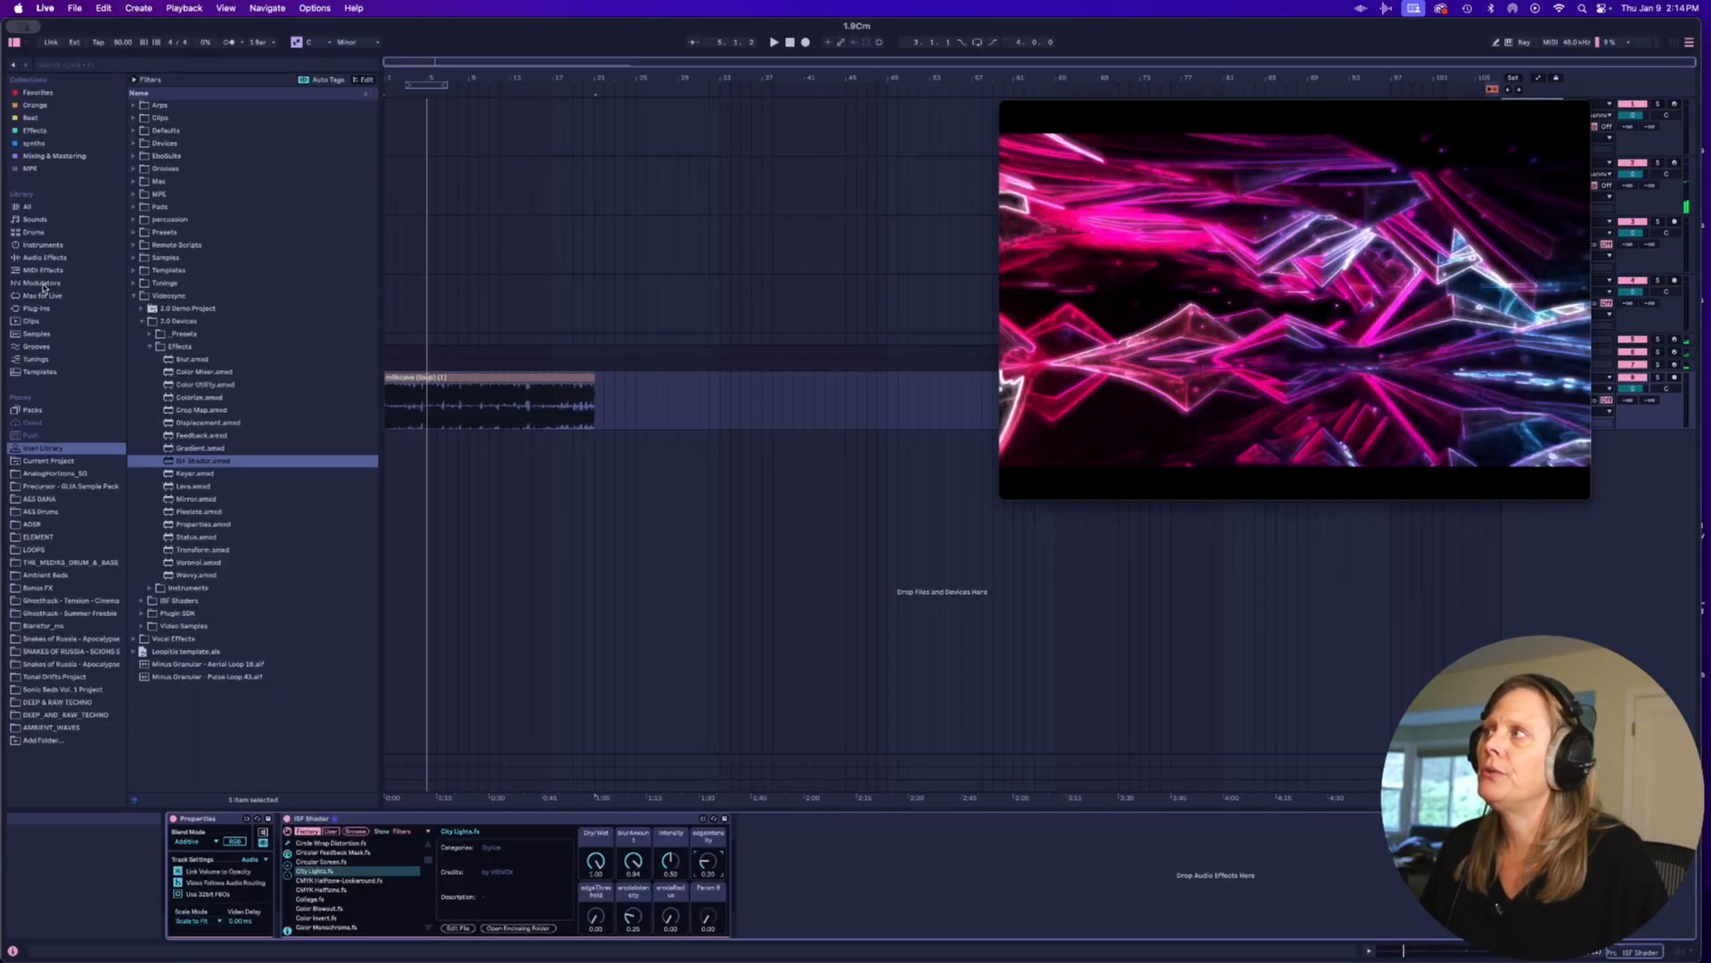
Add an LFO modulator after the ISF Shader on the video track and slow down its rate.
{"action": "left_click", "coordinate": [41, 283]}
{"action": "left_click", "coordinate": [158, 142]}
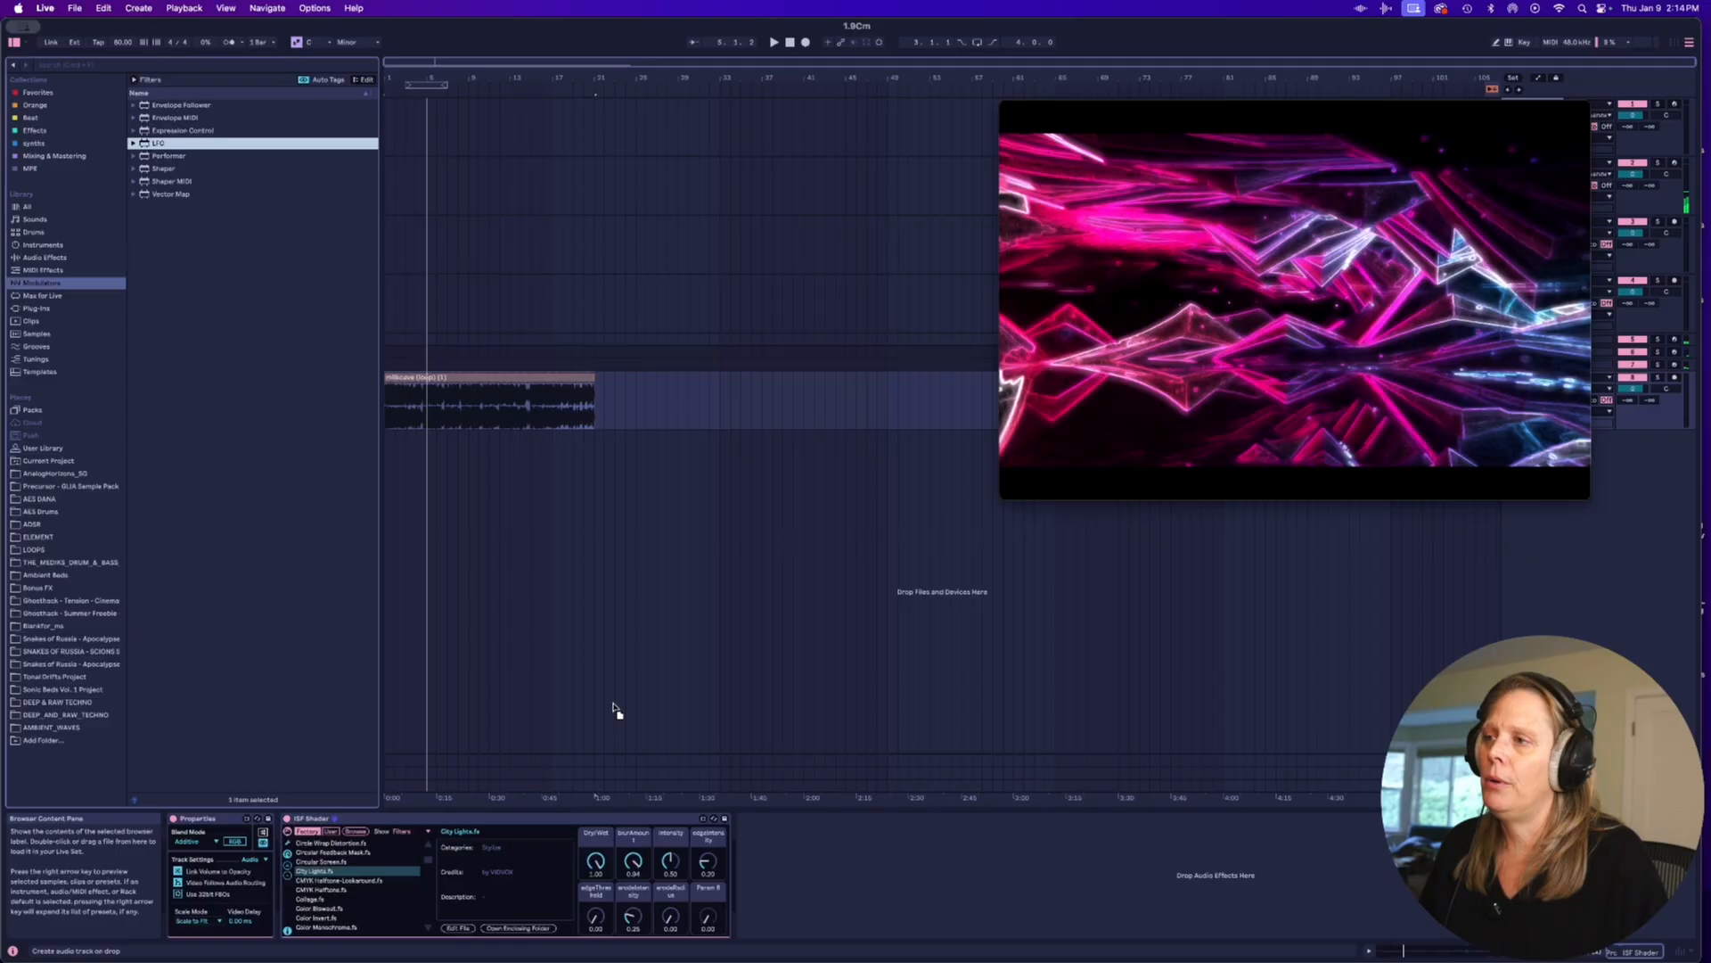
{"action": "left_click_drag", "start_coordinate": [615, 710], "coordinate": [849, 863]}
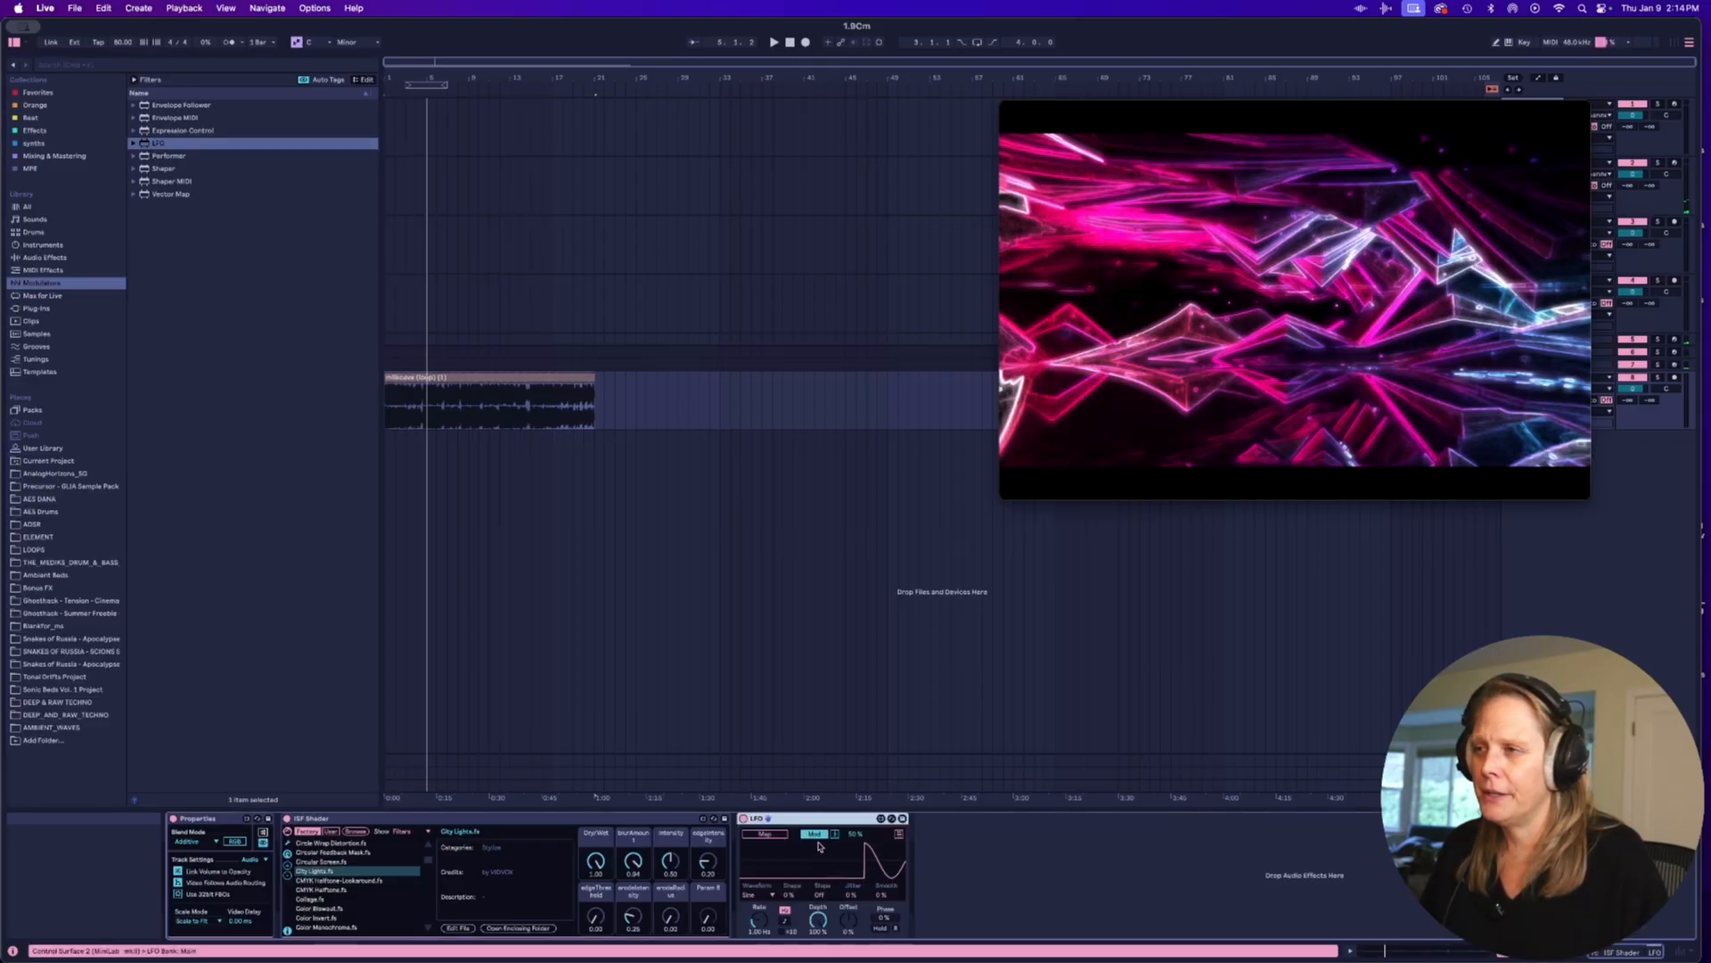
{"action": "left_click_drag", "start_coordinate": [759, 922], "coordinate": [759, 952]}
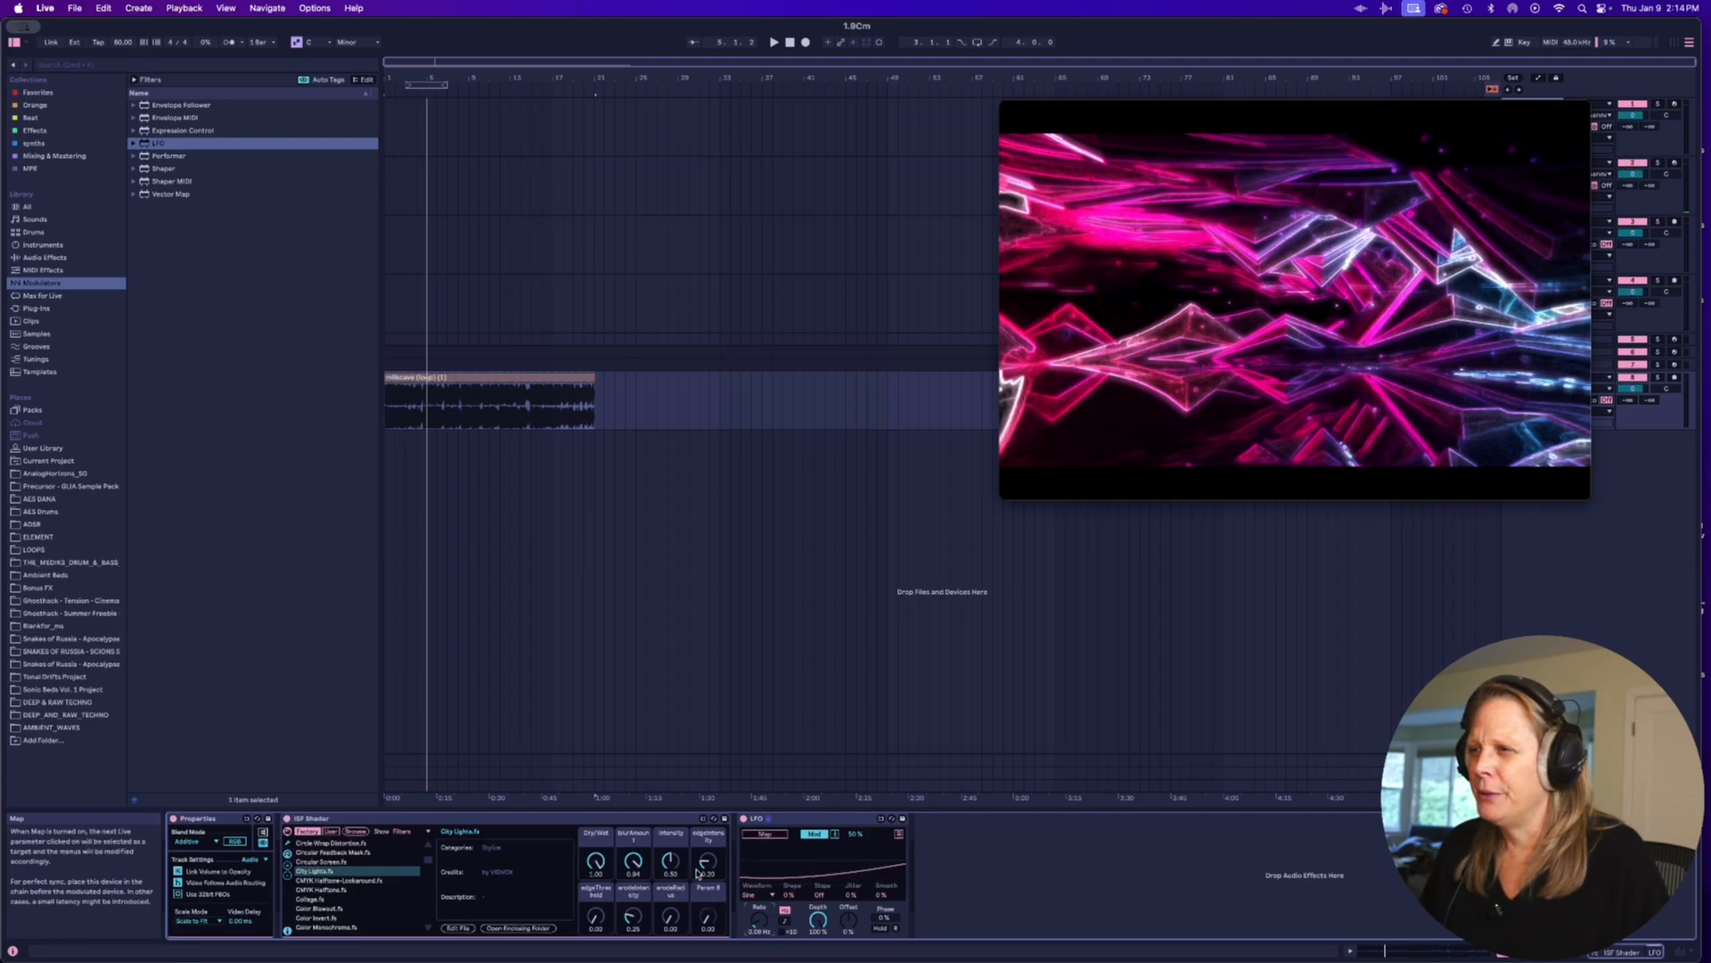
Map the LFO to the City Lights intensity parameter and set its modulation amount to 100% while previewing playback.
{"action": "left_click", "coordinate": [764, 834]}
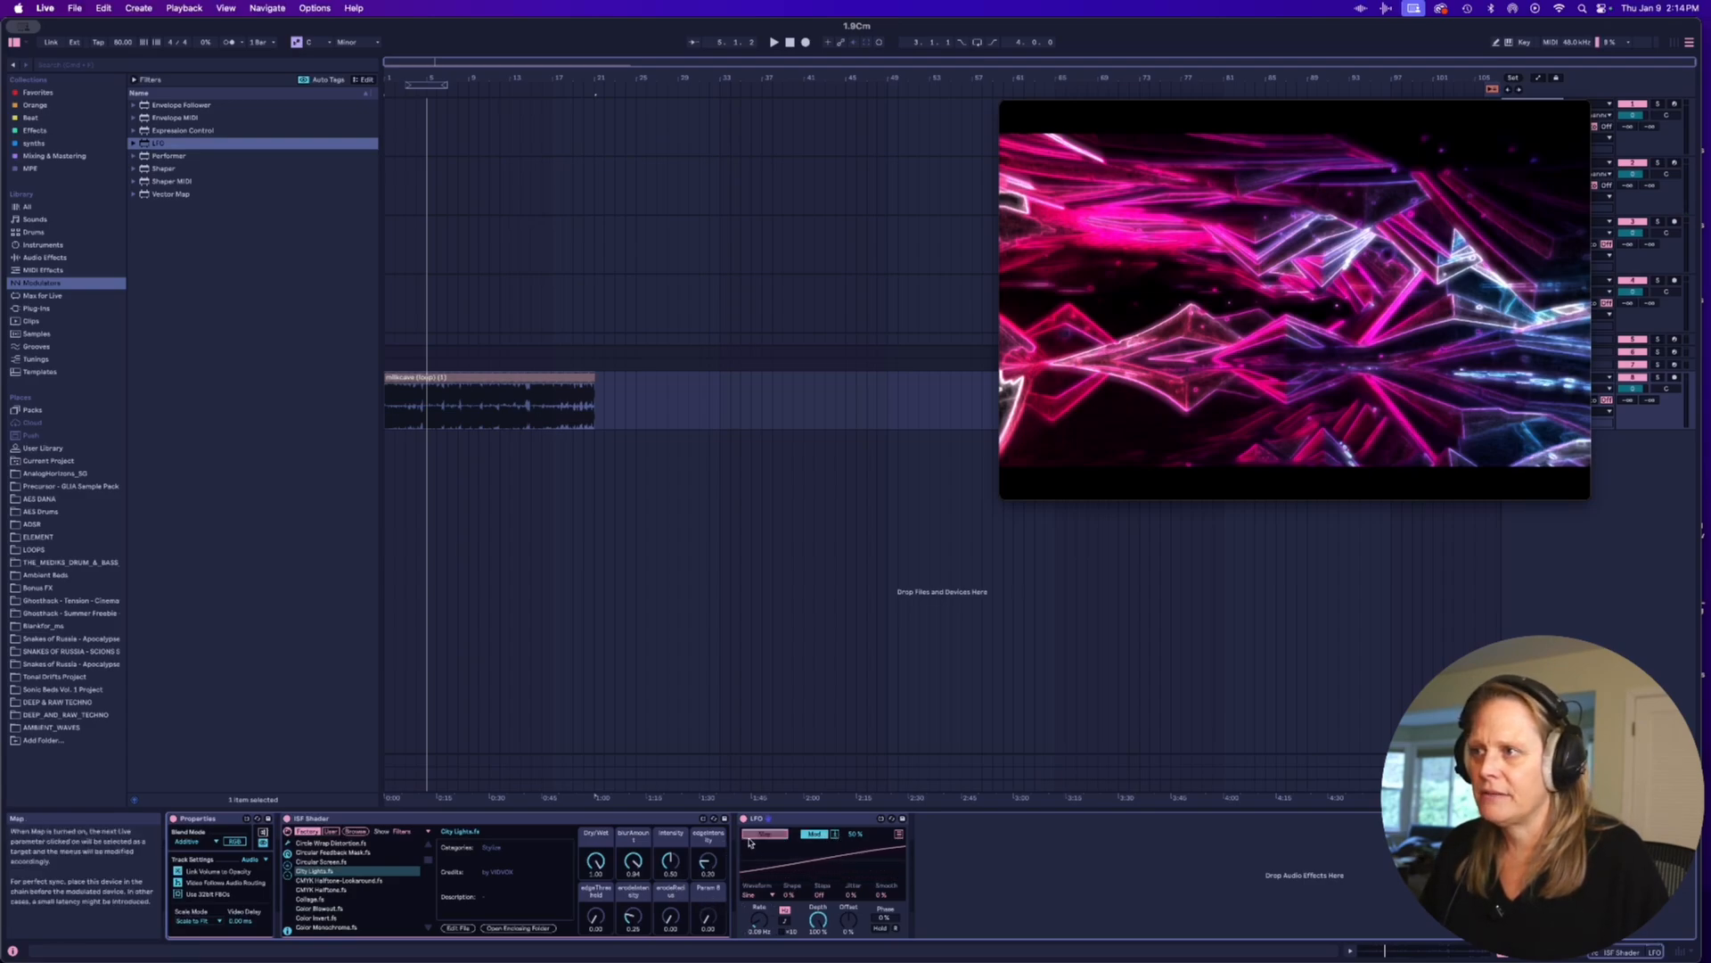
{"action": "left_click", "coordinate": [669, 863]}
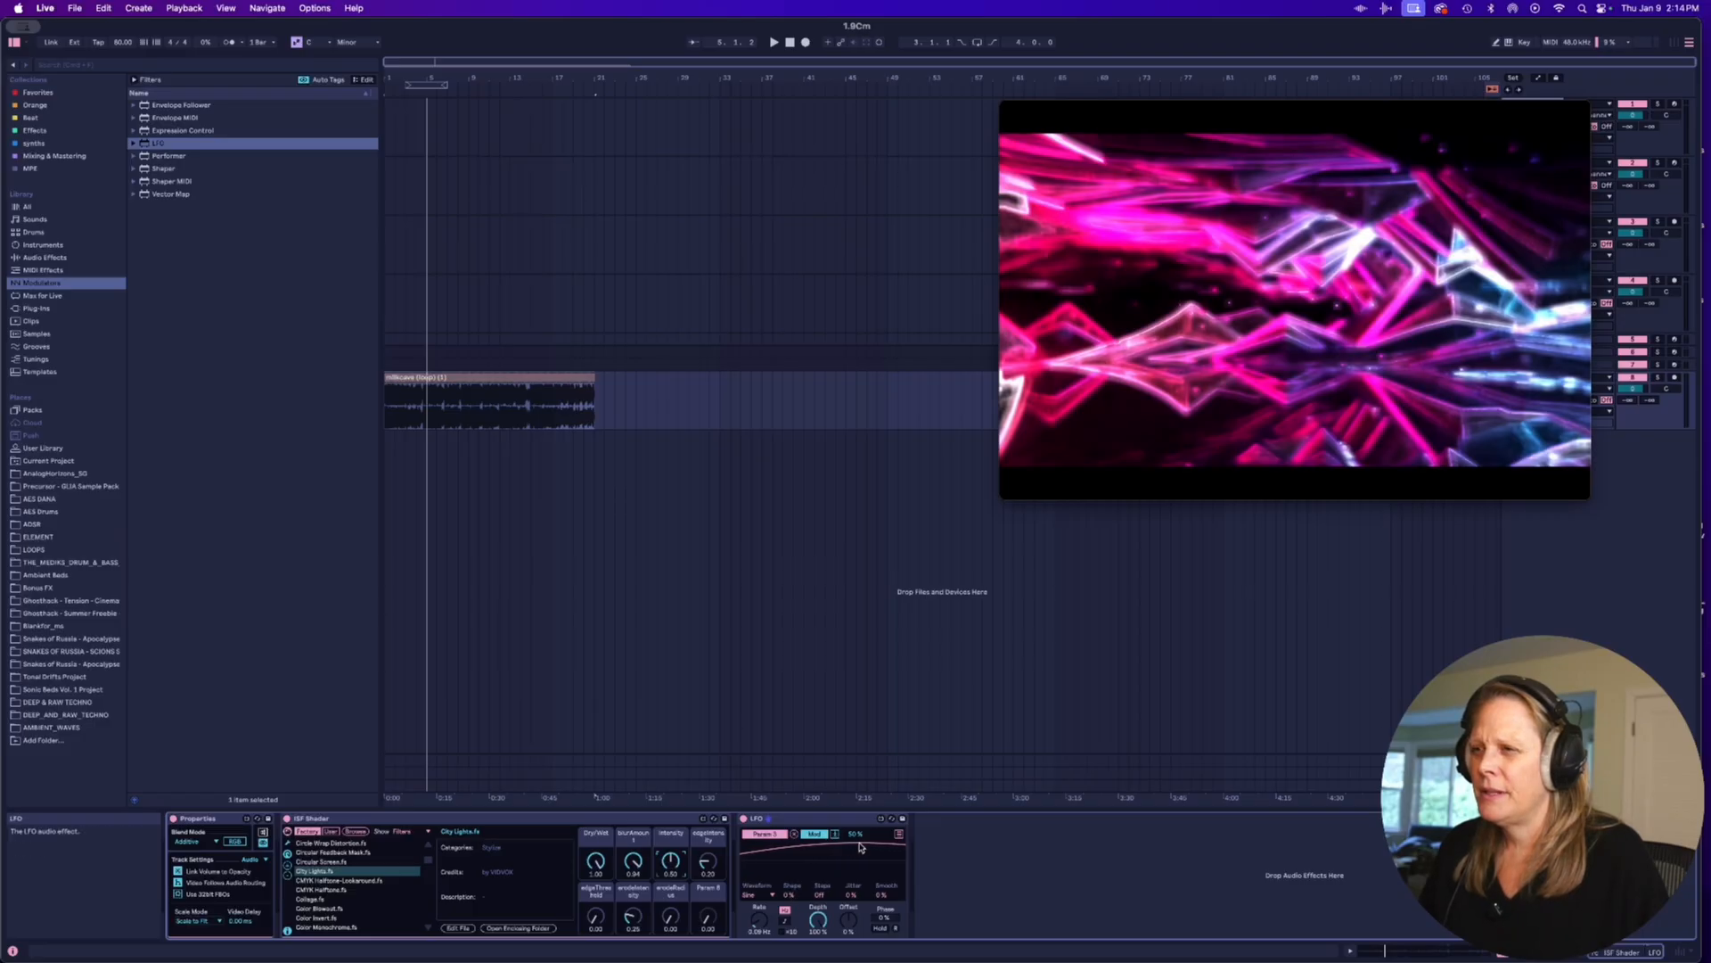
{"action": "left_click_drag", "start_coordinate": [855, 835], "coordinate": [854, 852]}
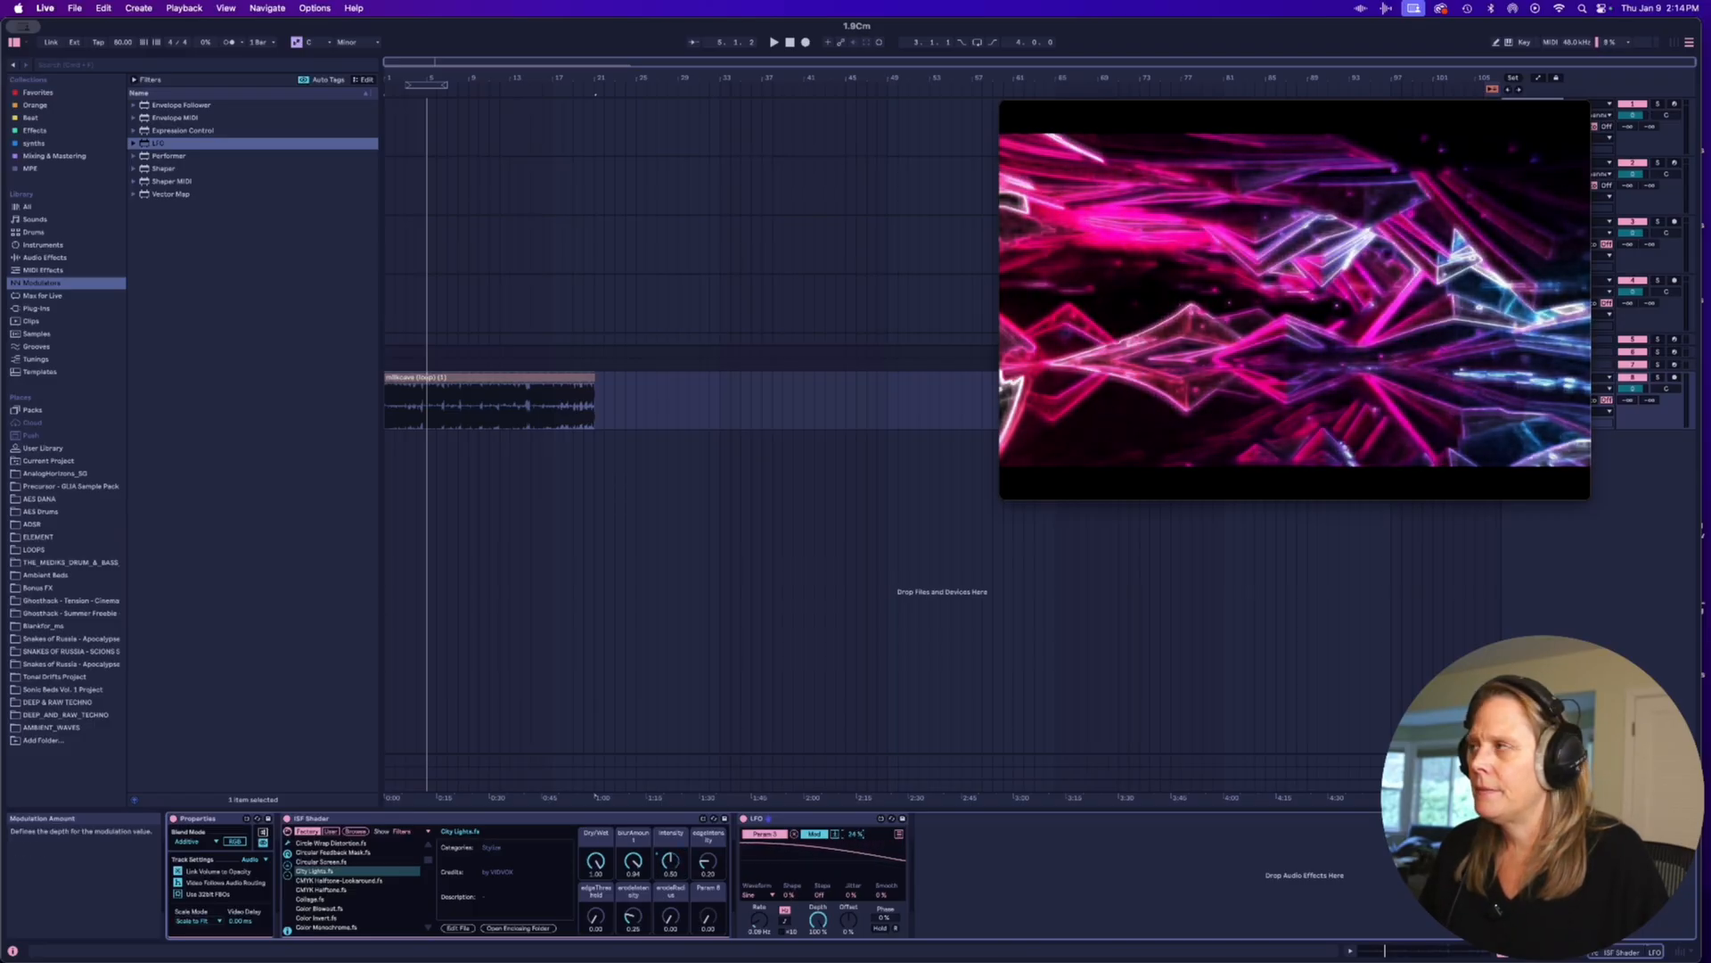
{"action": "key", "text": "space"}
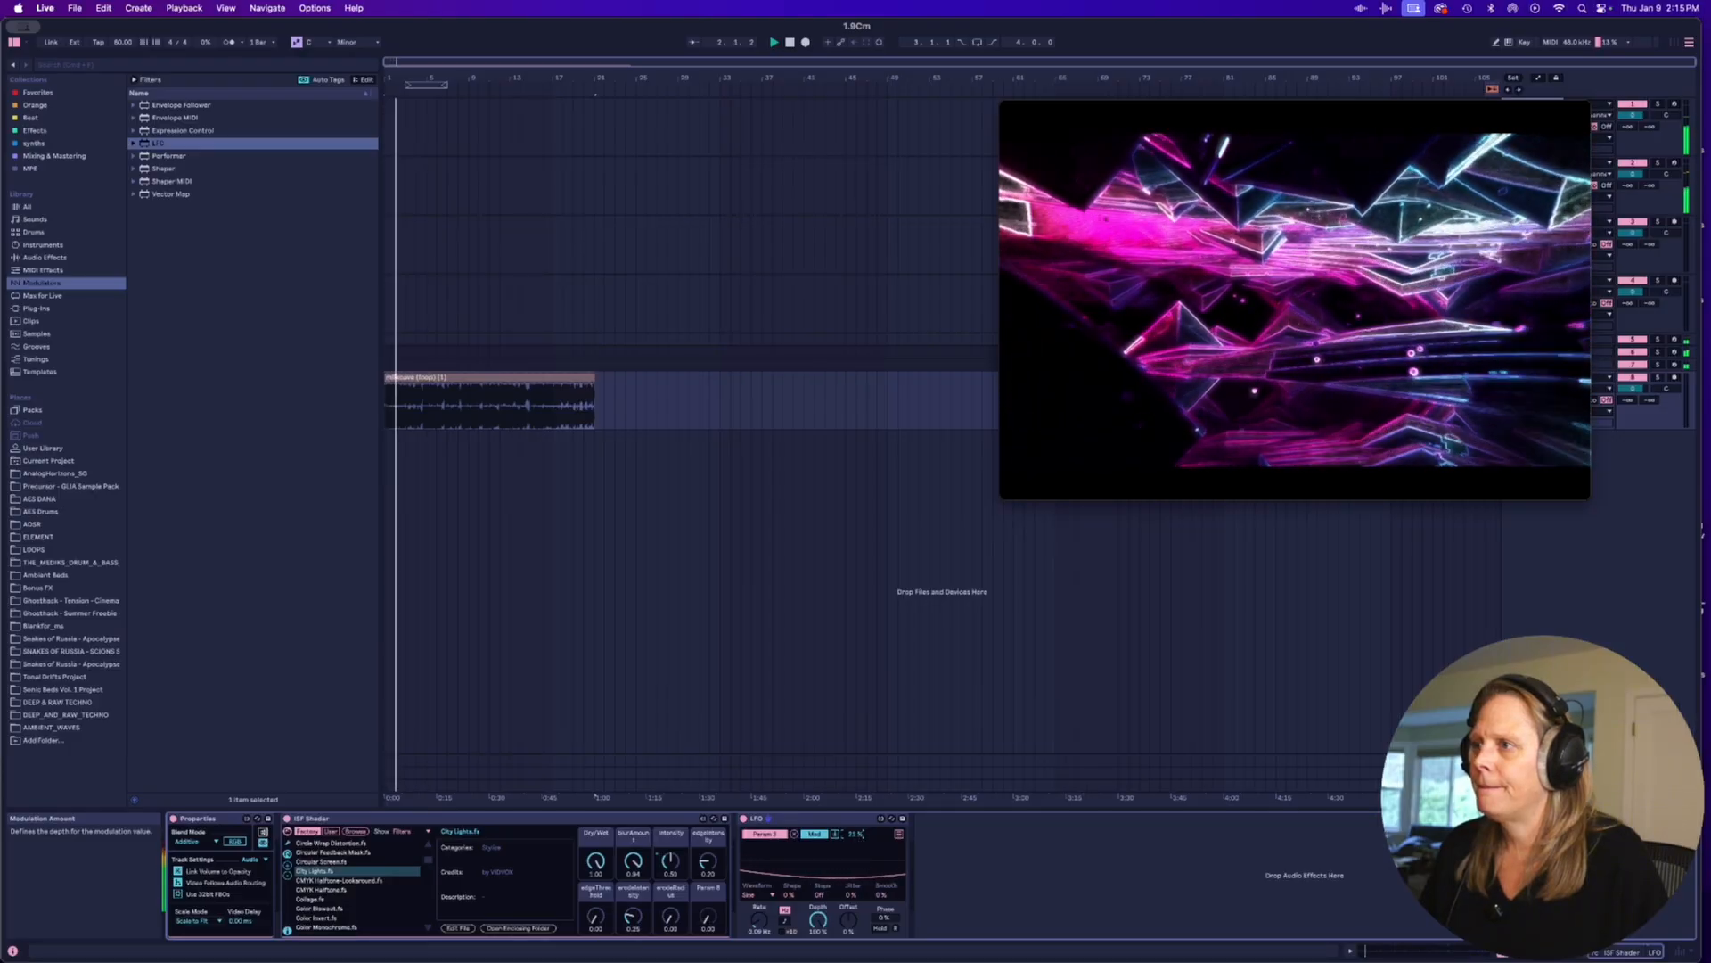
{"action": "left_click_drag", "start_coordinate": [854, 834], "coordinate": [857, 839]}
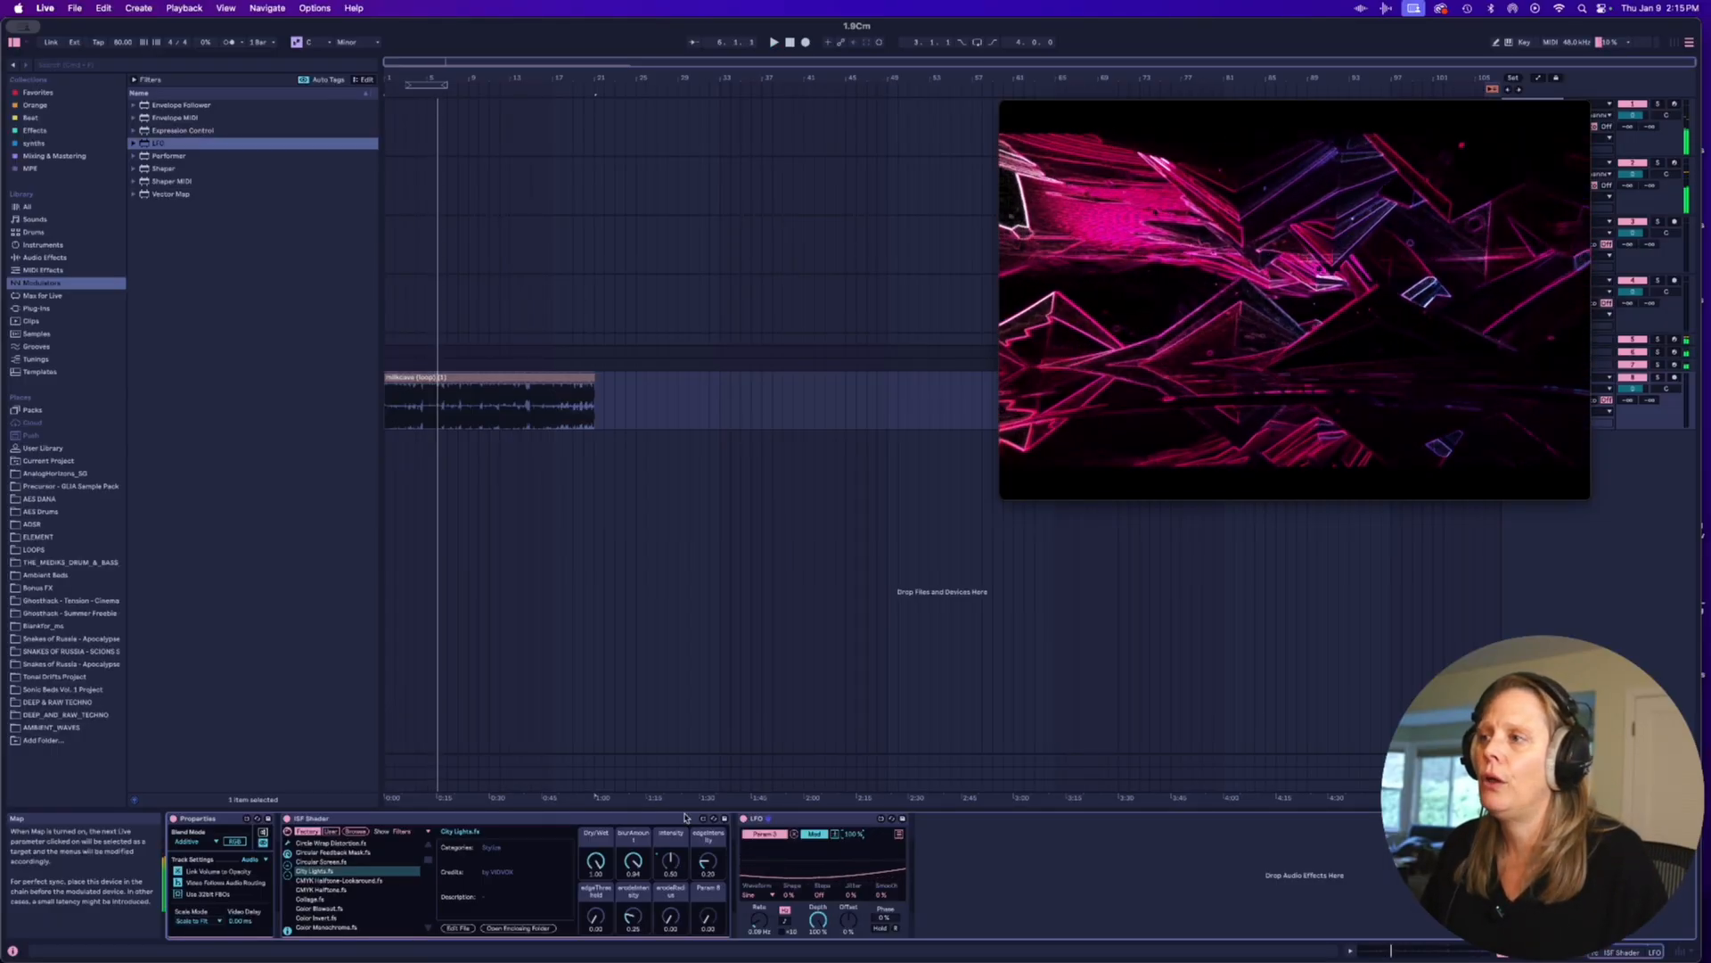
Add a second LFO after the first, with a Triangle waveform and a much slower rate.
{"action": "left_click_drag", "start_coordinate": [159, 142], "coordinate": [967, 855]}
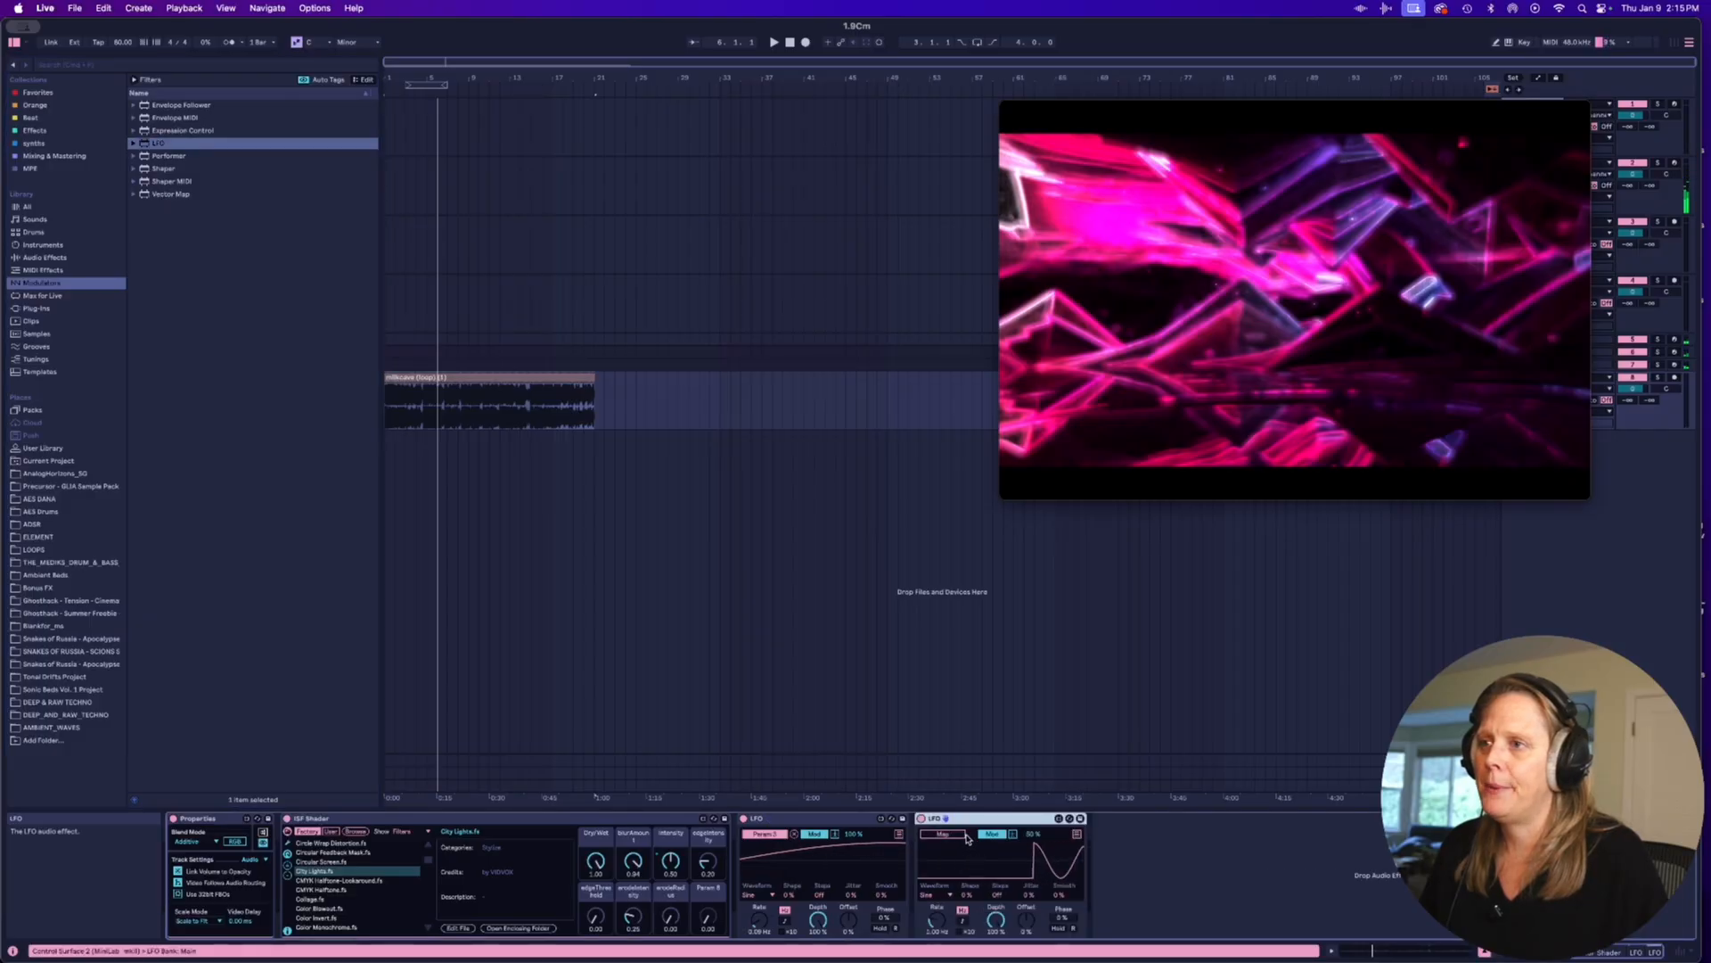
{"action": "left_click", "coordinate": [931, 895]}
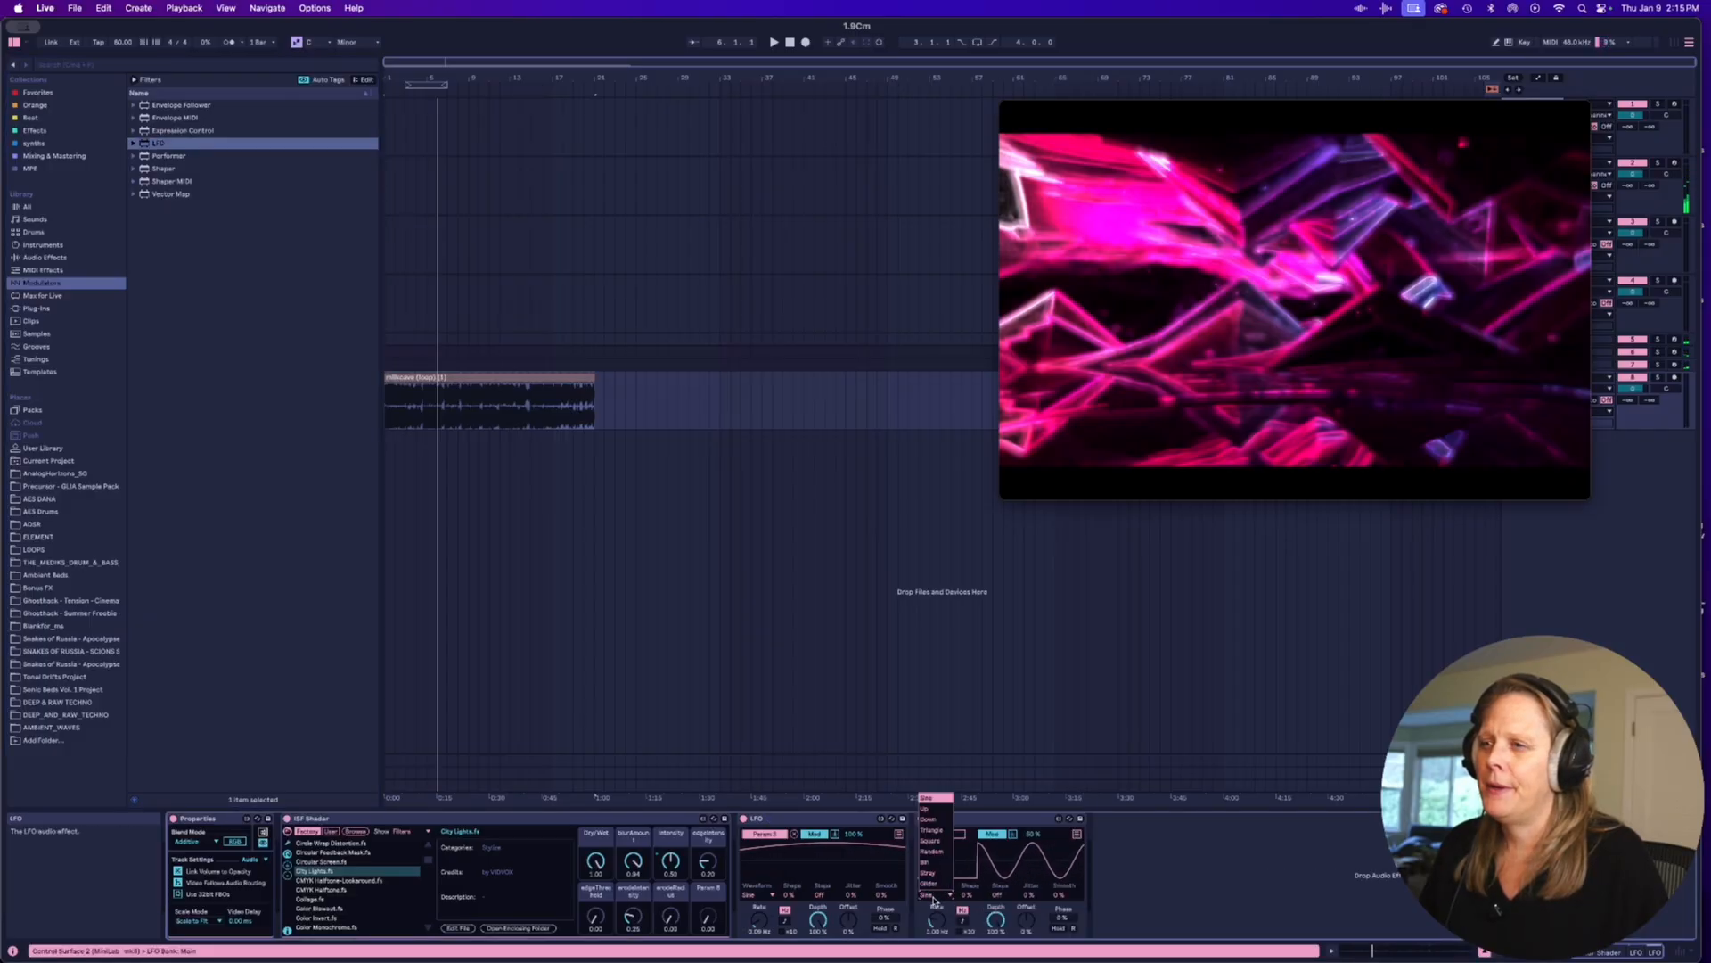
{"action": "left_click", "coordinate": [931, 830]}
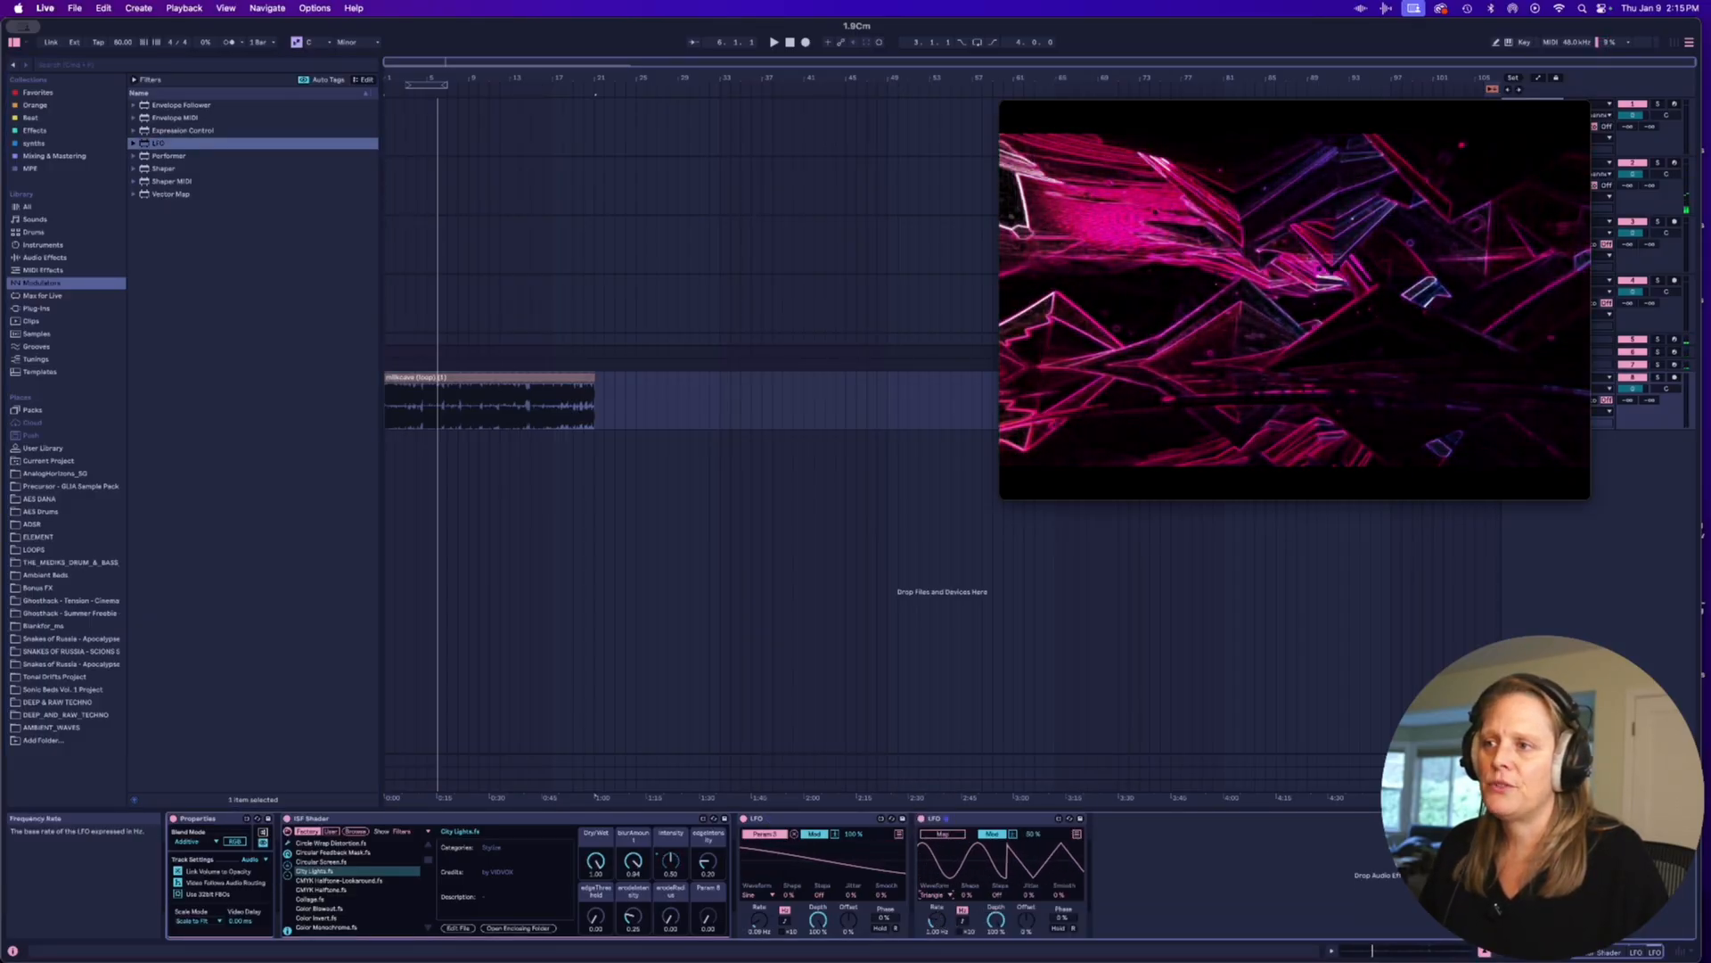
{"action": "left_click_drag", "start_coordinate": [937, 920], "coordinate": [936, 958]}
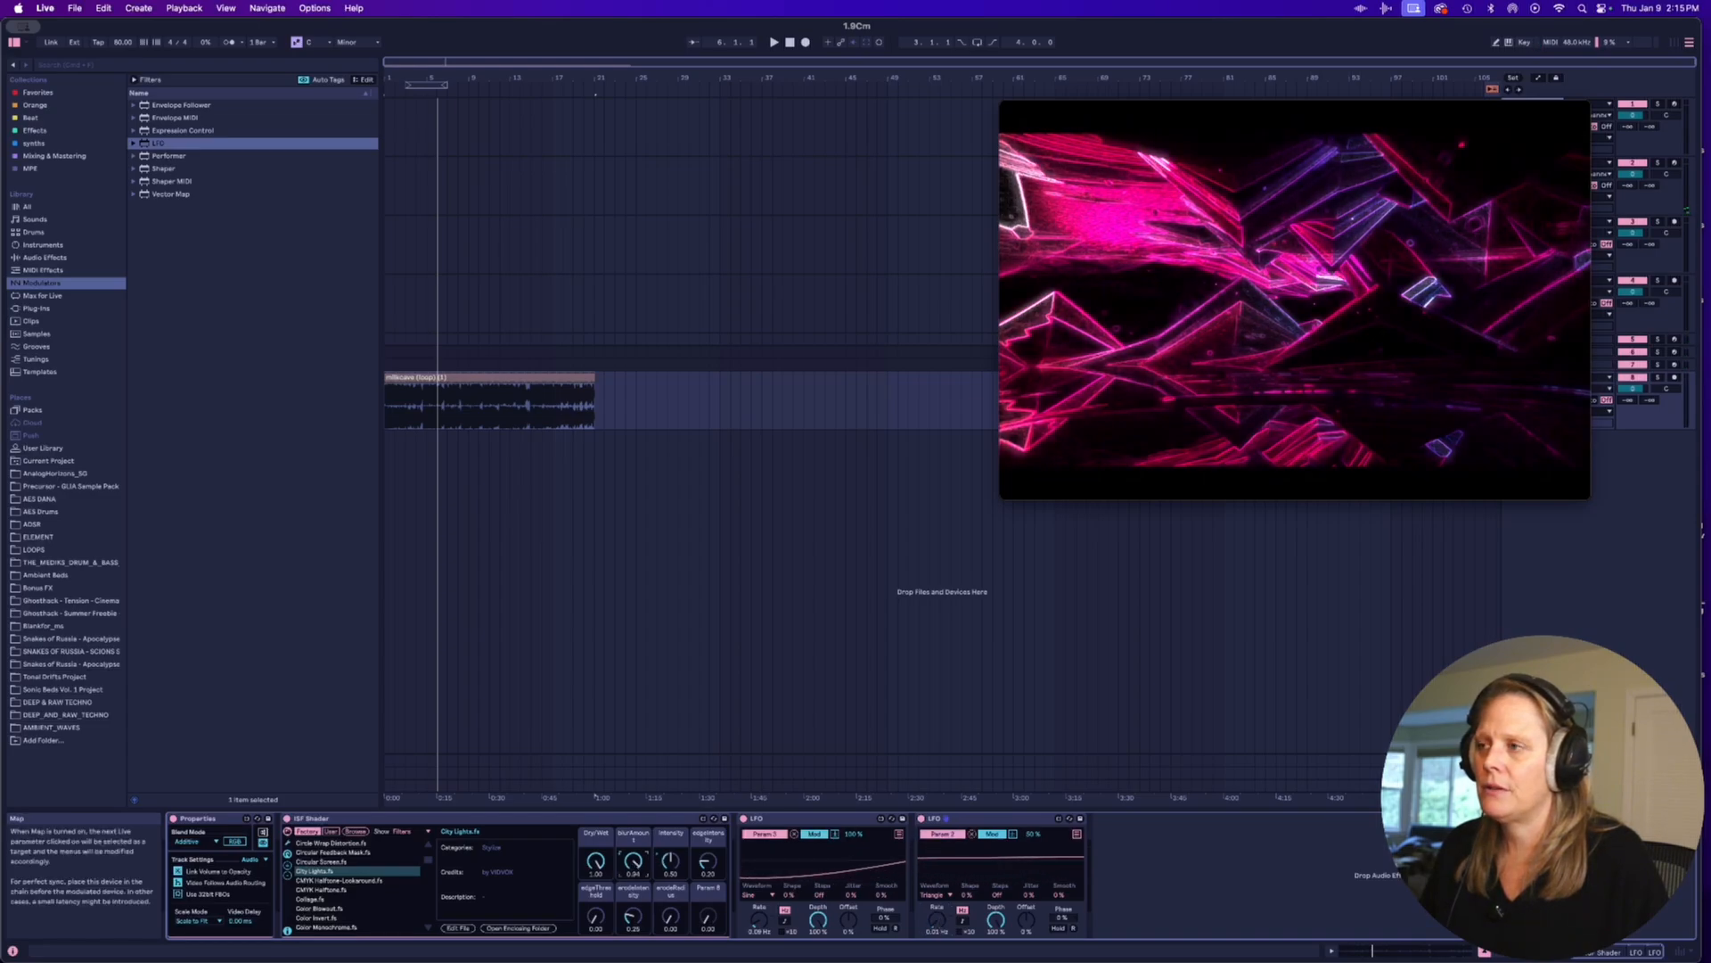
Map the second LFO to the City Lights blurAmount parameter with a modulation amount of about -18%, checking it during playback.
{"action": "left_click", "coordinate": [632, 867]}
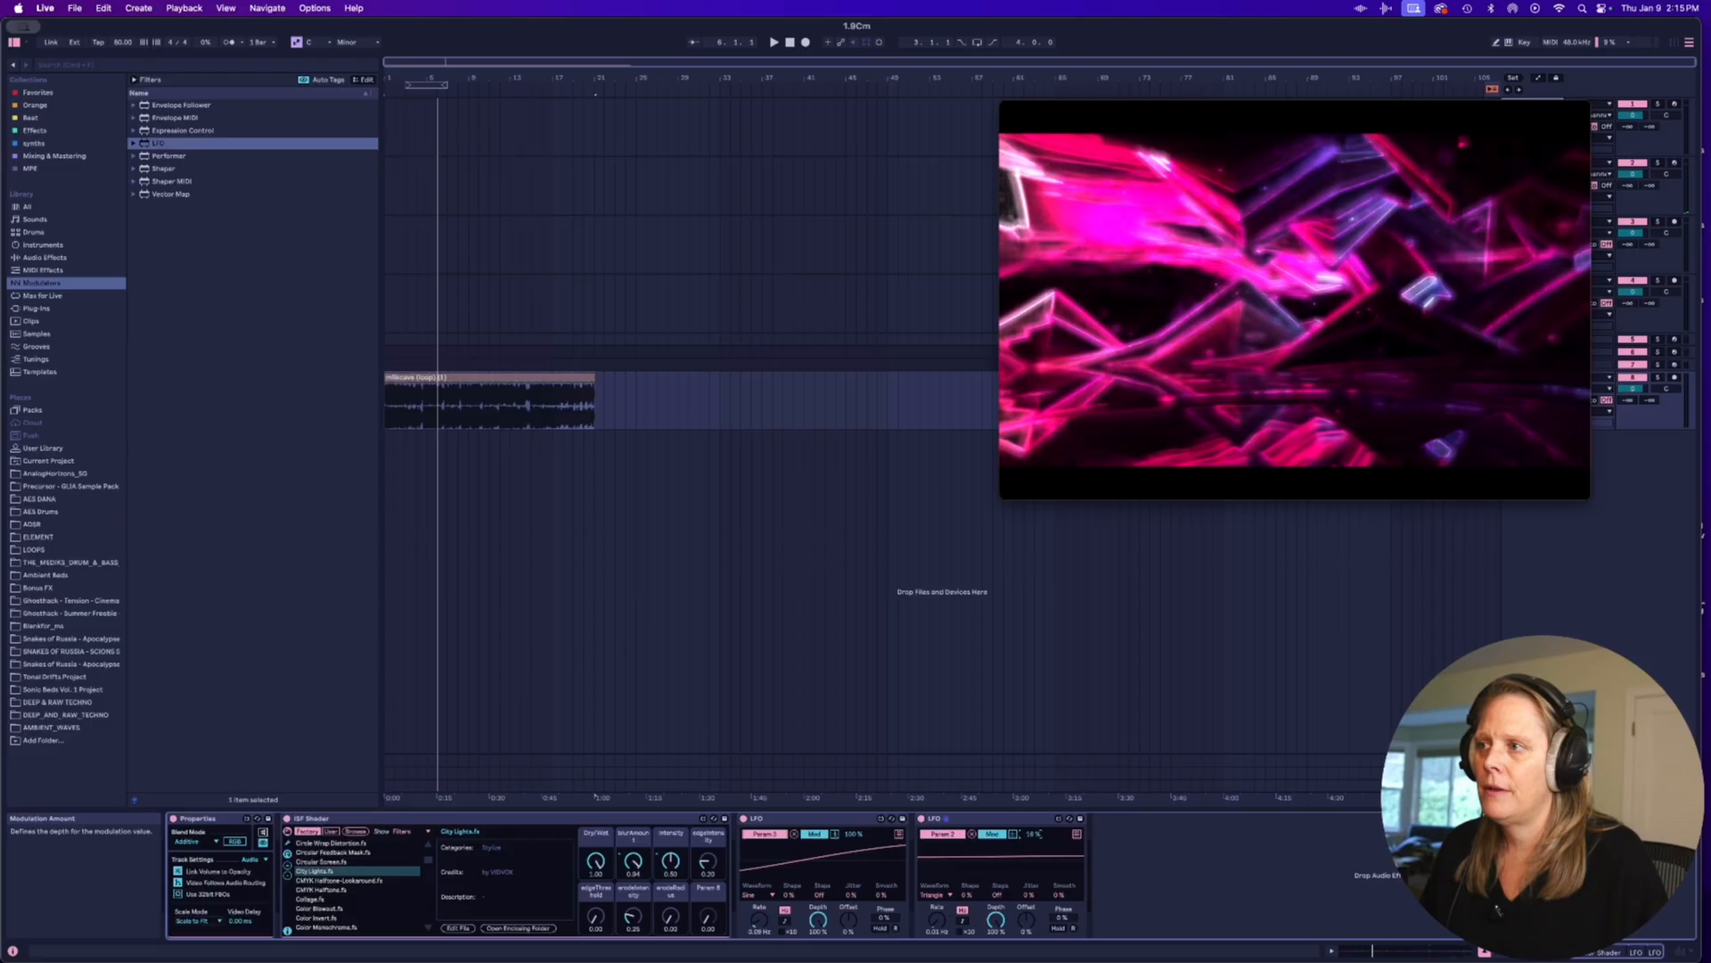
{"action": "left_click_drag", "start_coordinate": [1032, 834], "coordinate": [1032, 759]}
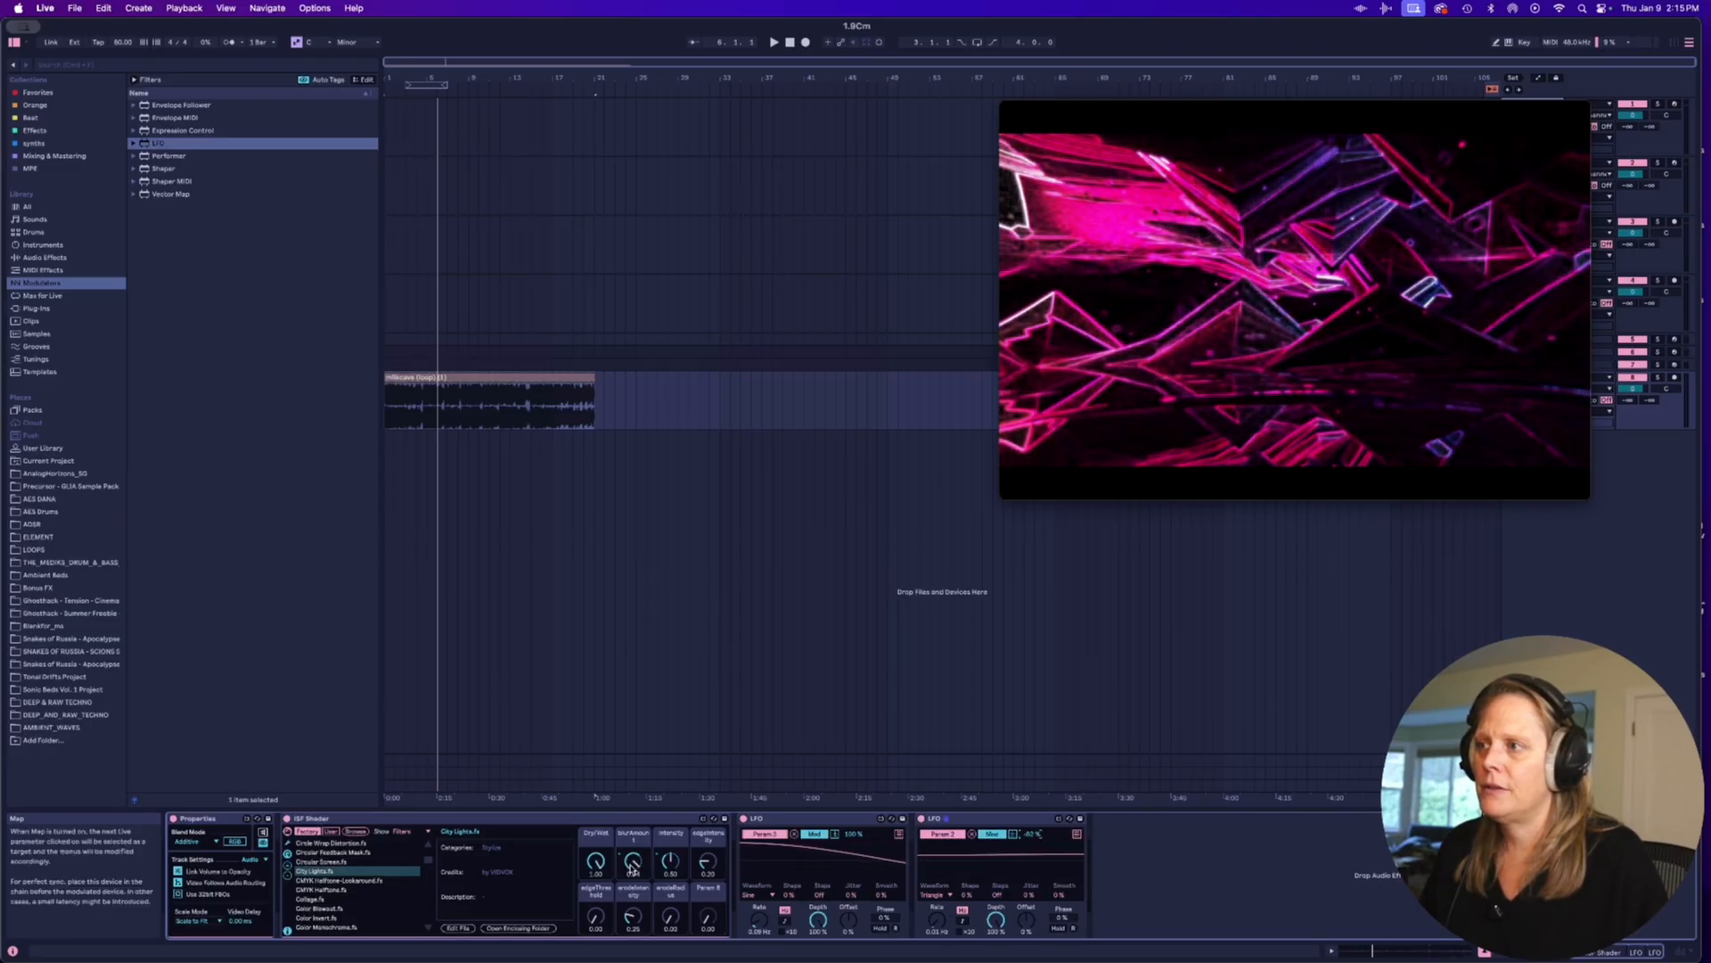
{"action": "key", "text": "space"}
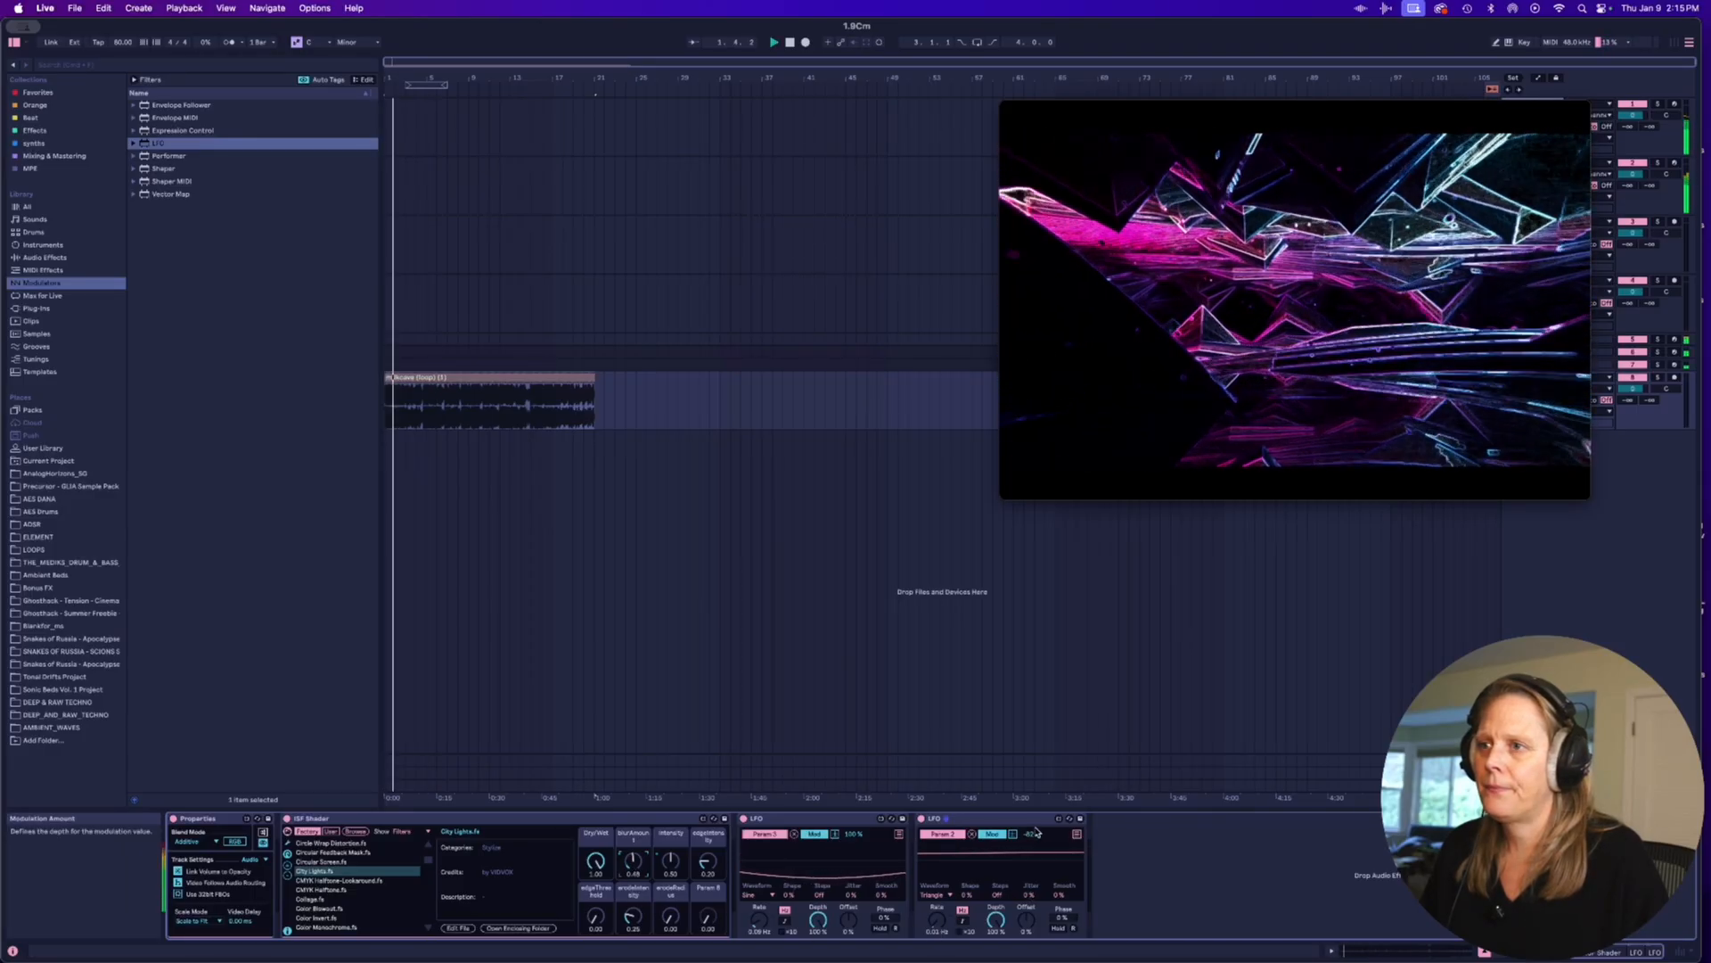
{"action": "left_click_drag", "start_coordinate": [1031, 834], "coordinate": [1031, 777]}
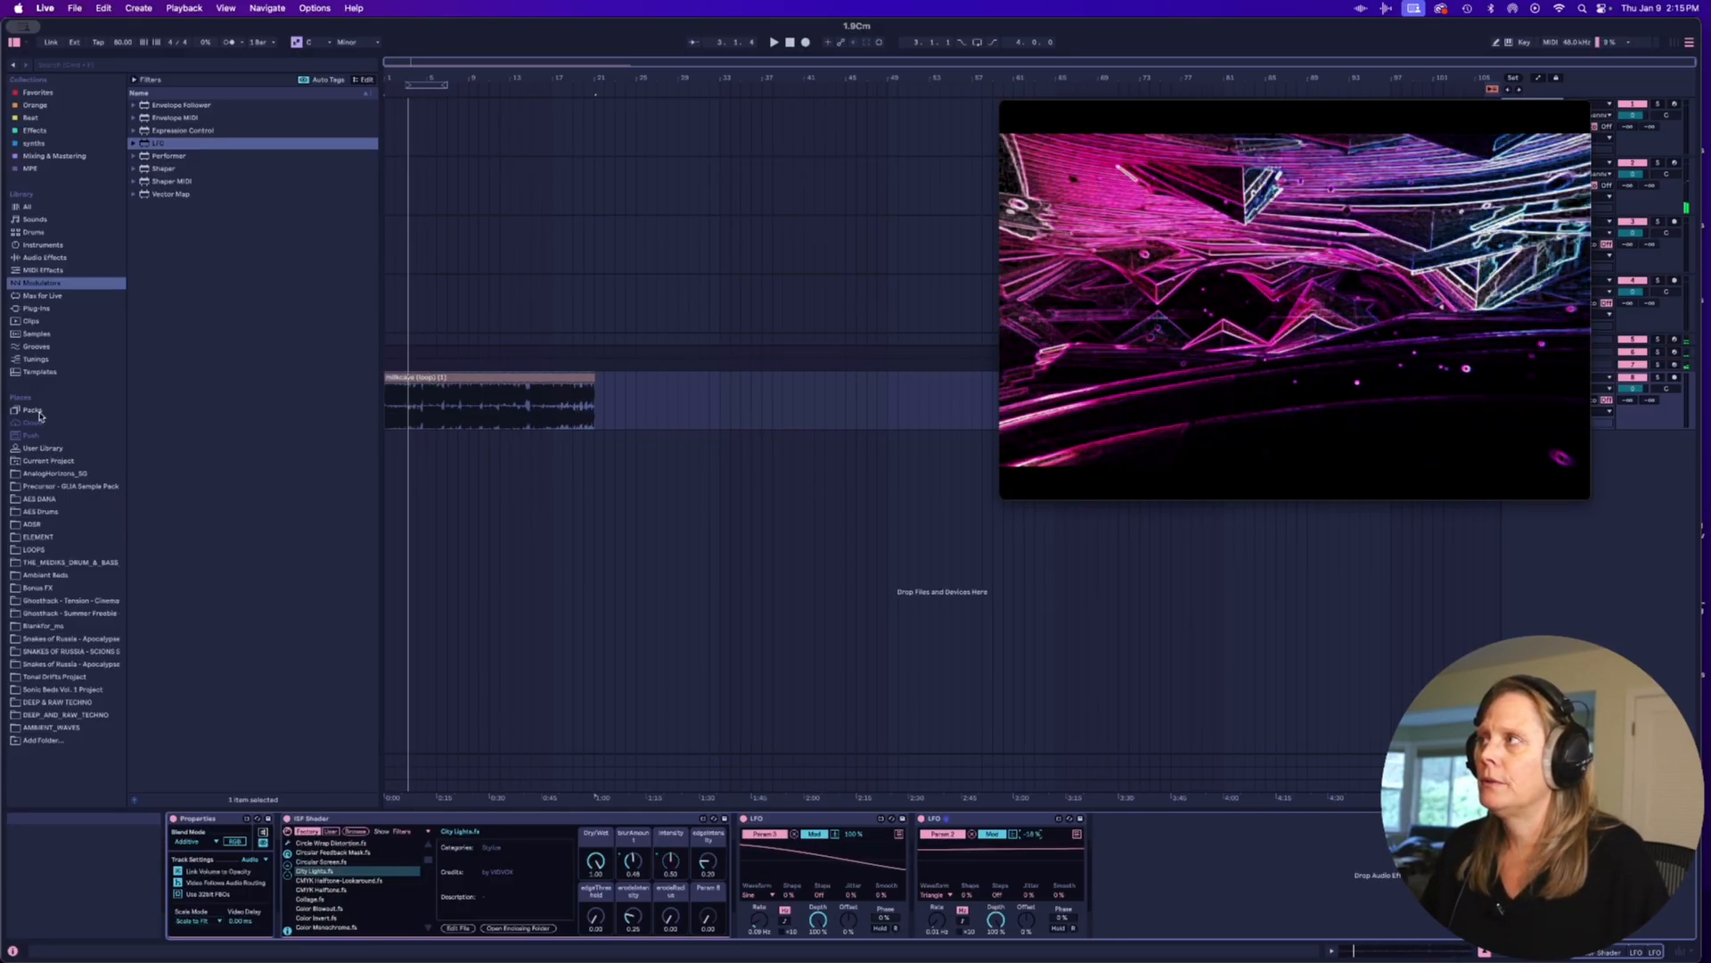
Add a second ISF Shader from the Videosync effects after the LFOs, list only filter shaders and load Displace.
{"action": "left_click", "coordinate": [46, 448]}
{"action": "left_click", "coordinate": [192, 462]}
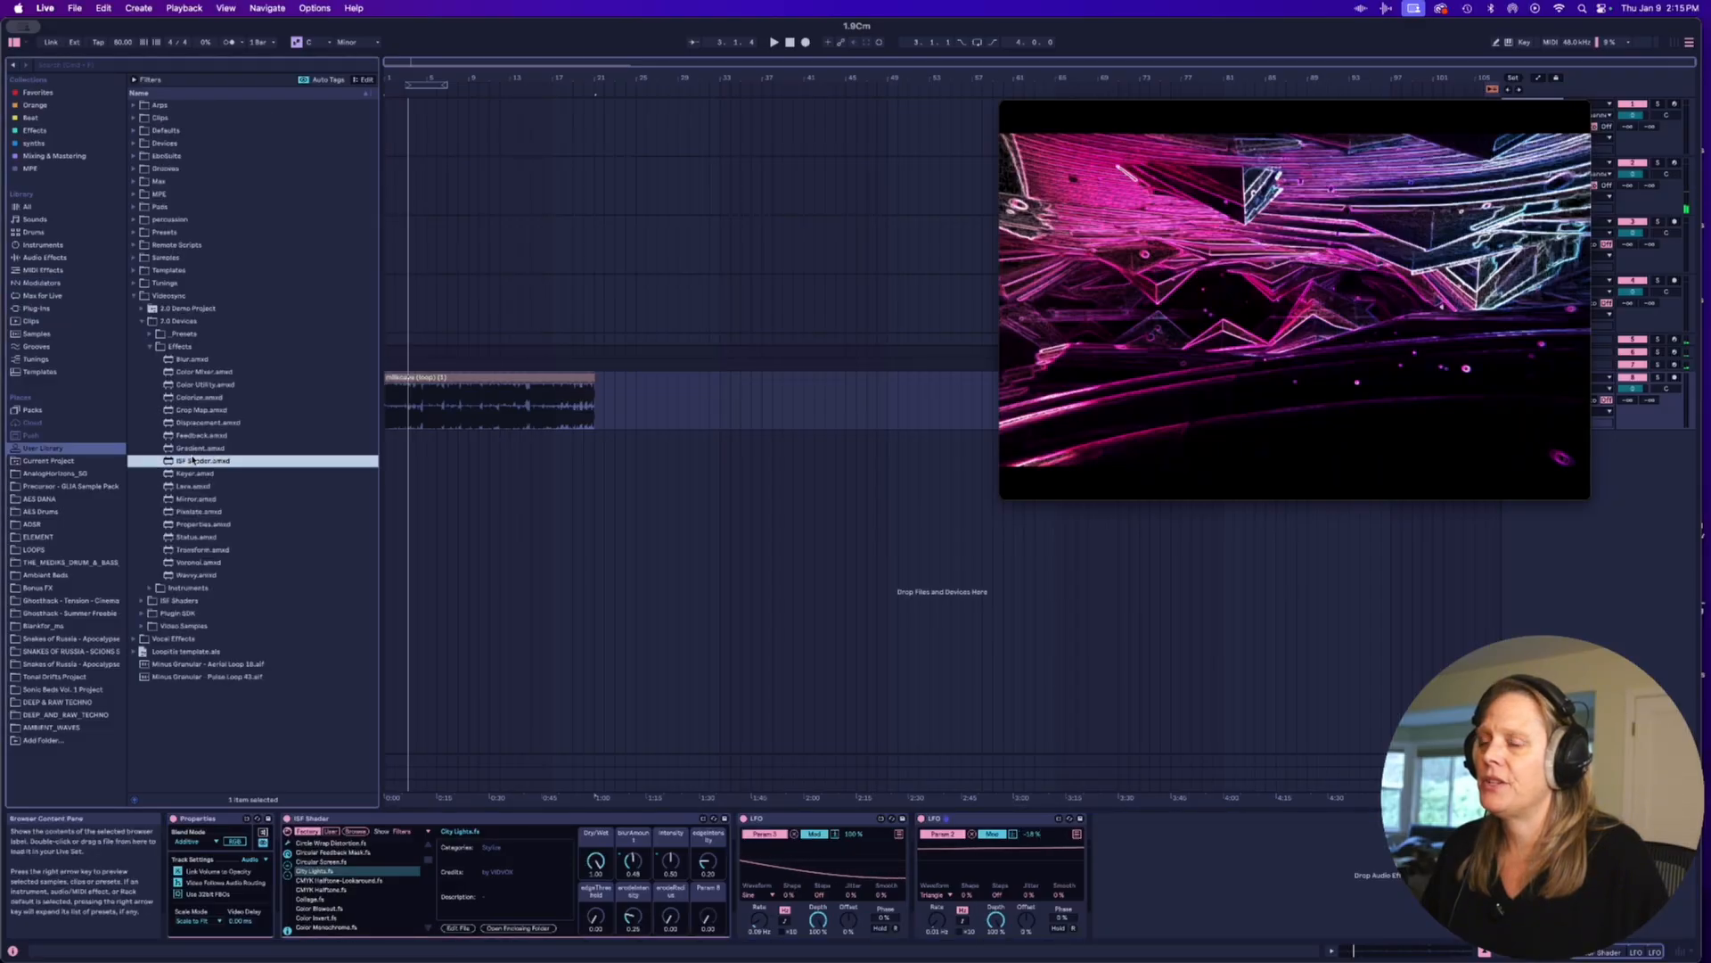
{"action": "left_click_drag", "start_coordinate": [1186, 862], "coordinate": [1187, 863]}
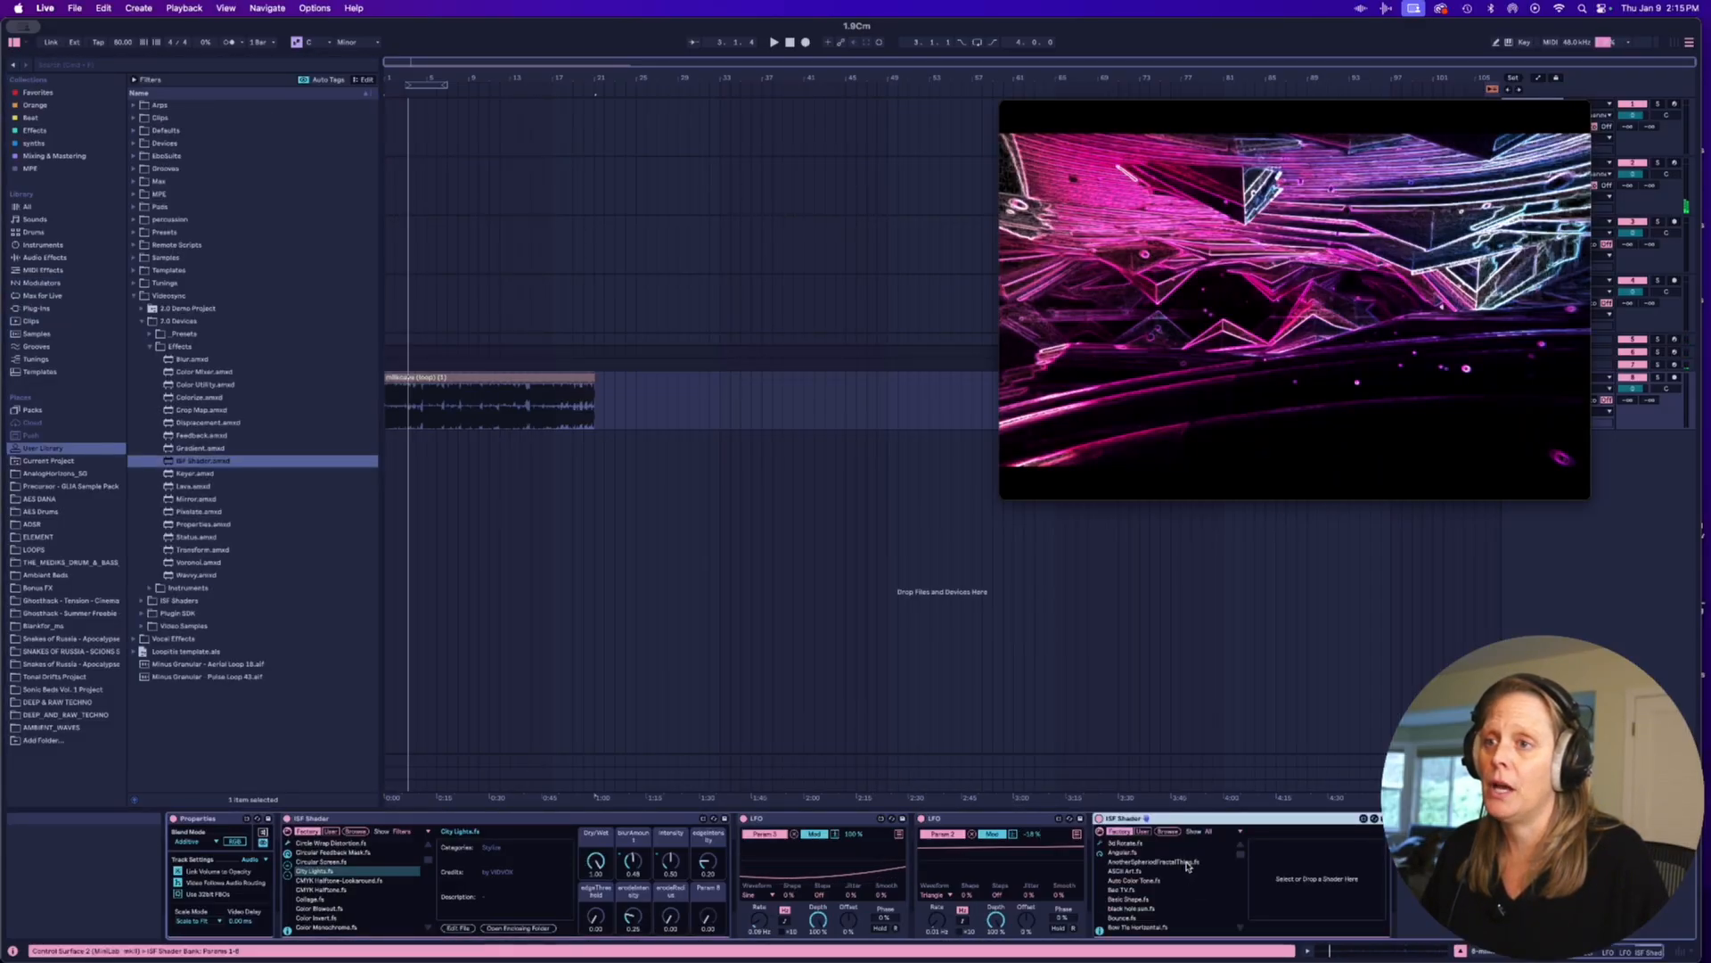
{"action": "left_click", "coordinate": [1209, 833]}
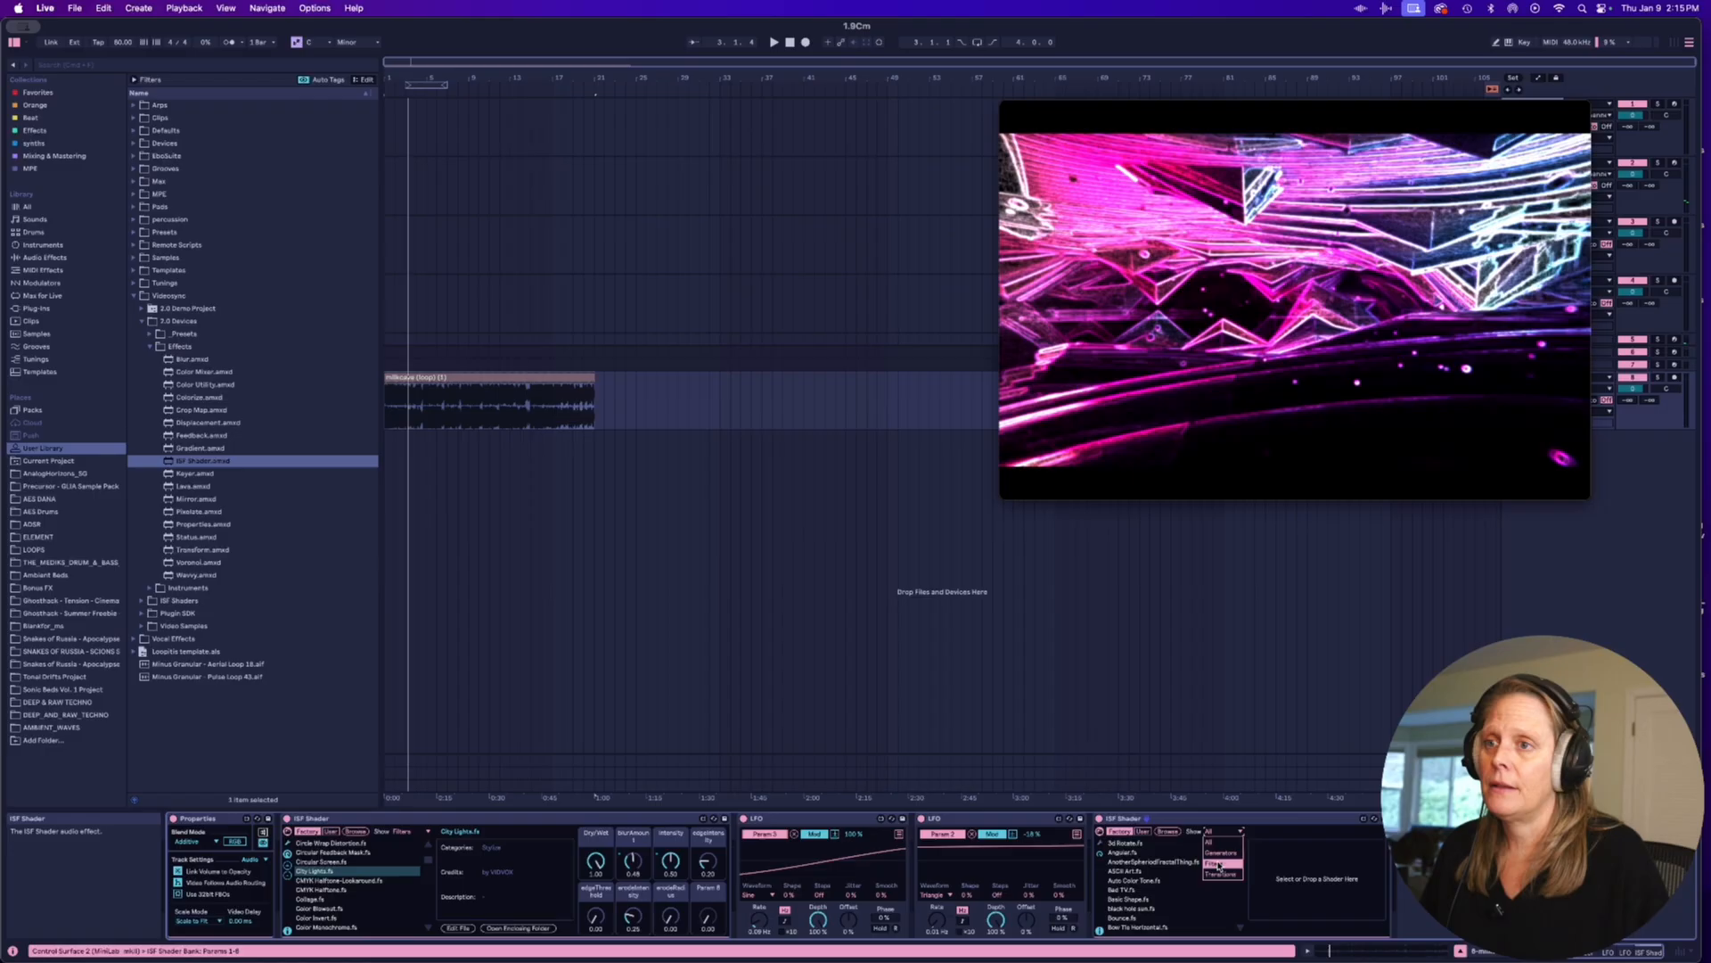
{"action": "scroll", "coordinate": [1148, 903], "scroll_direction": "down", "scroll_amount": 8}
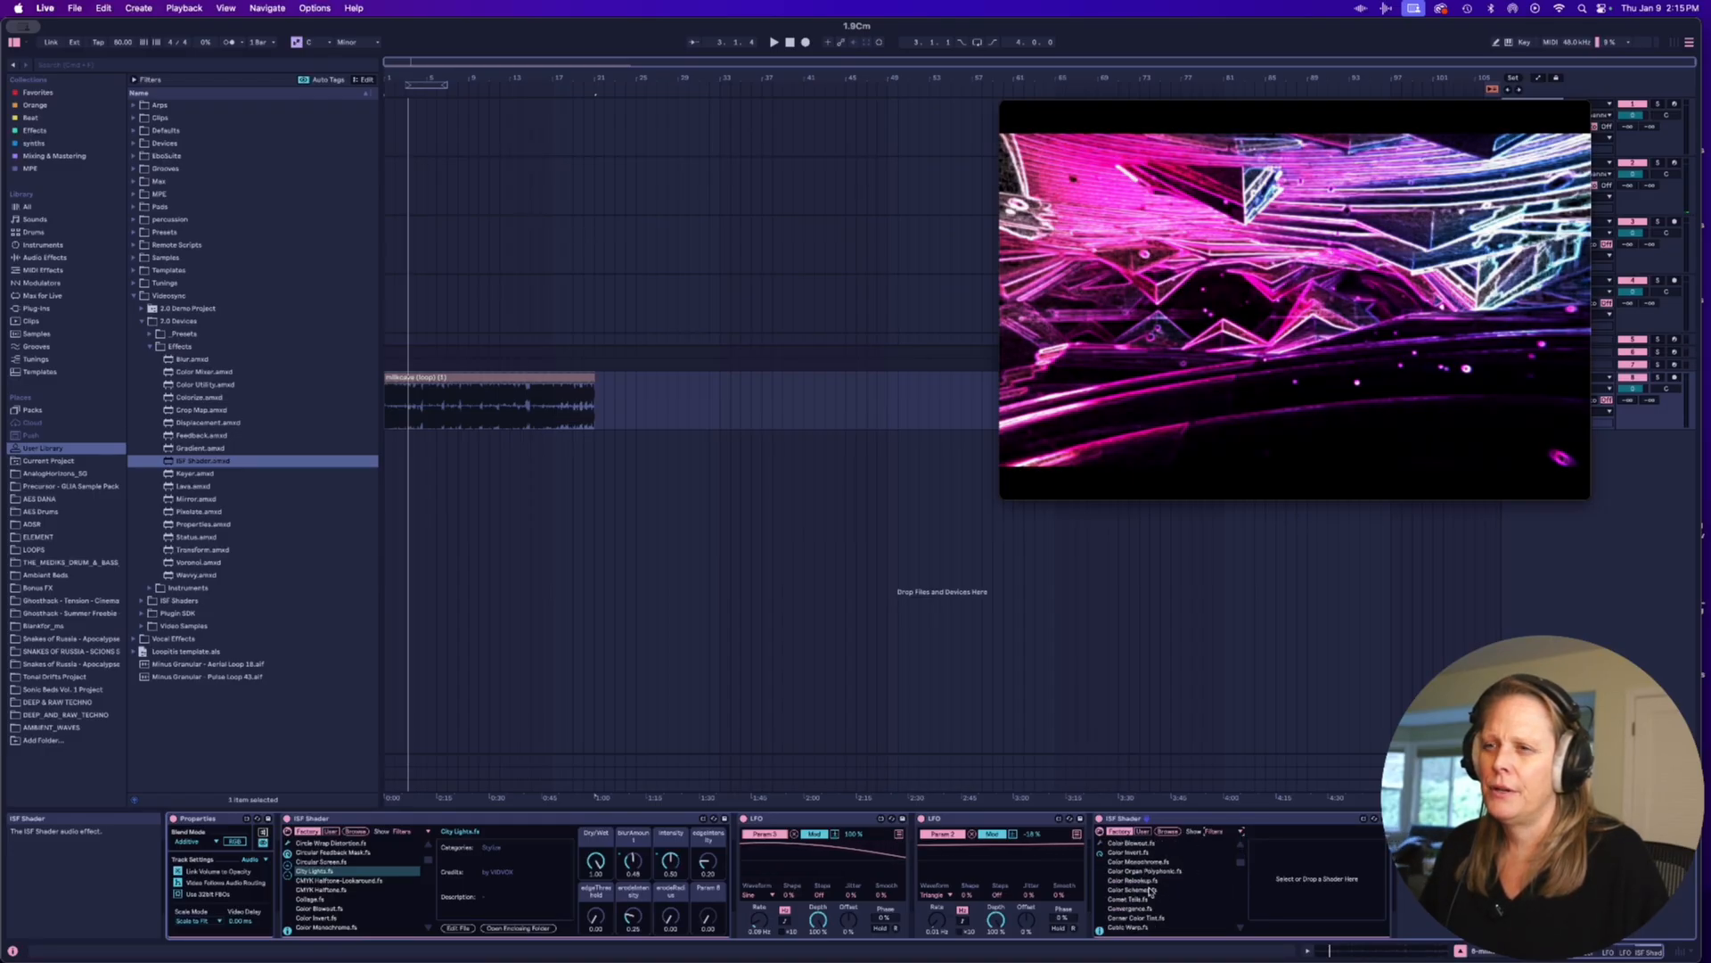
{"action": "scroll", "coordinate": [1159, 905], "scroll_direction": "down", "scroll_amount": 5}
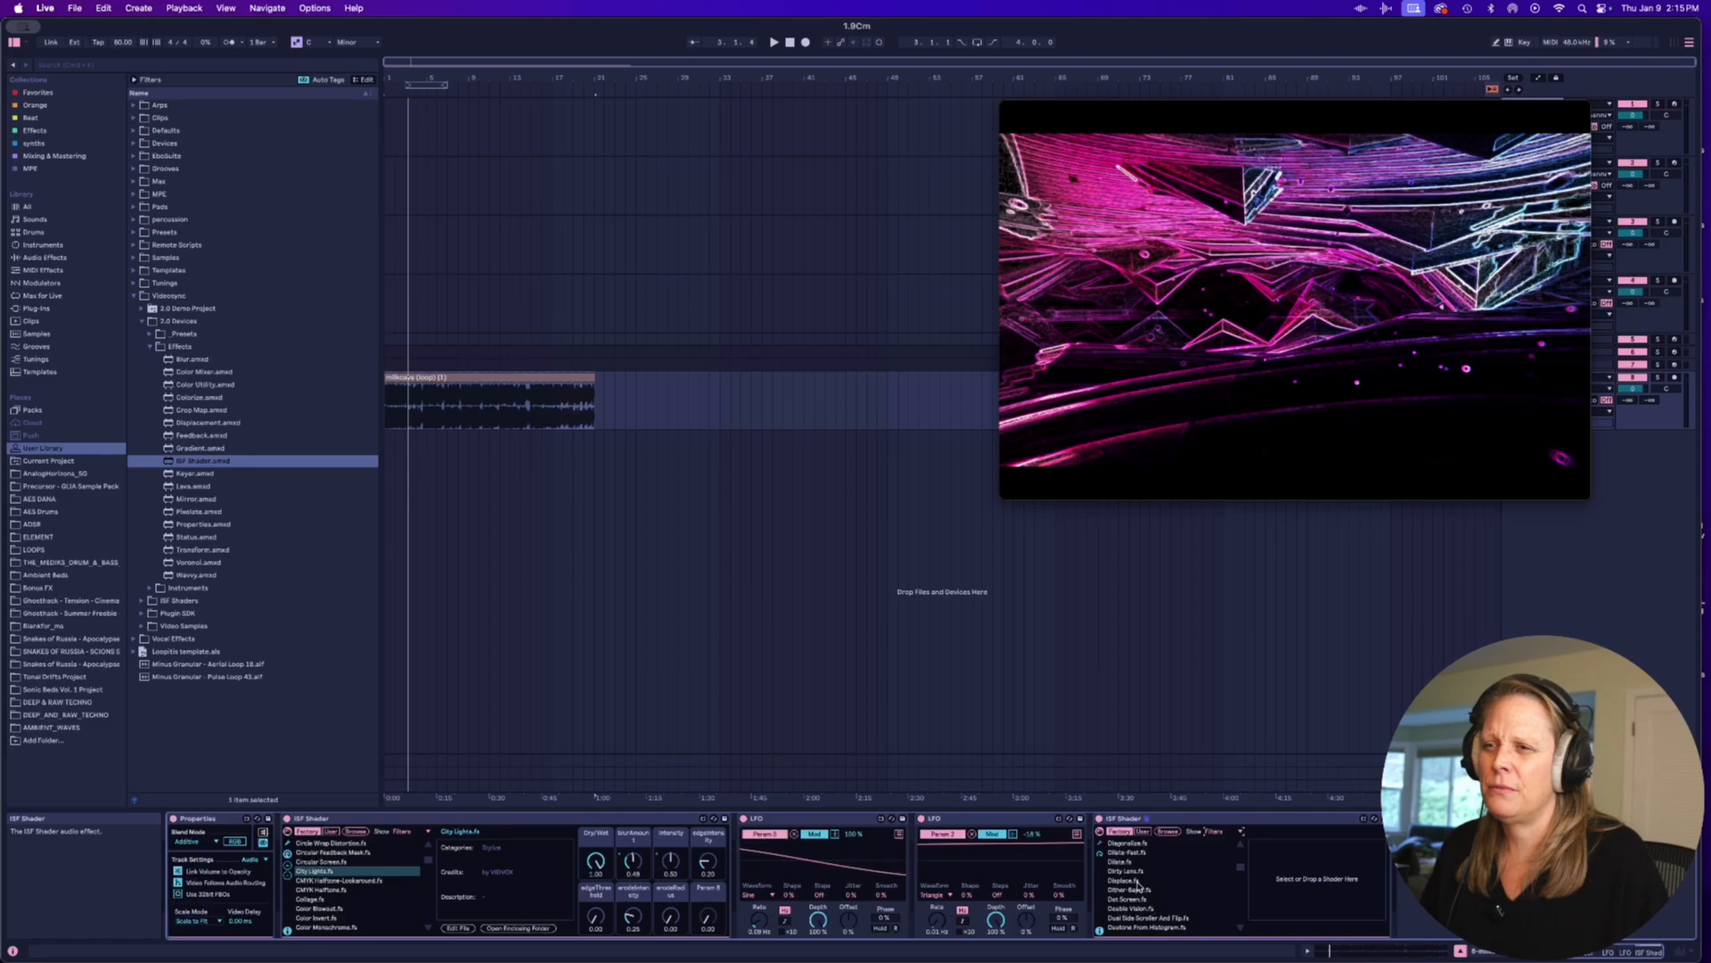
{"action": "left_click", "coordinate": [1138, 881]}
{"action": "scroll", "coordinate": [1133, 887], "scroll_direction": "down", "scroll_amount": 1}
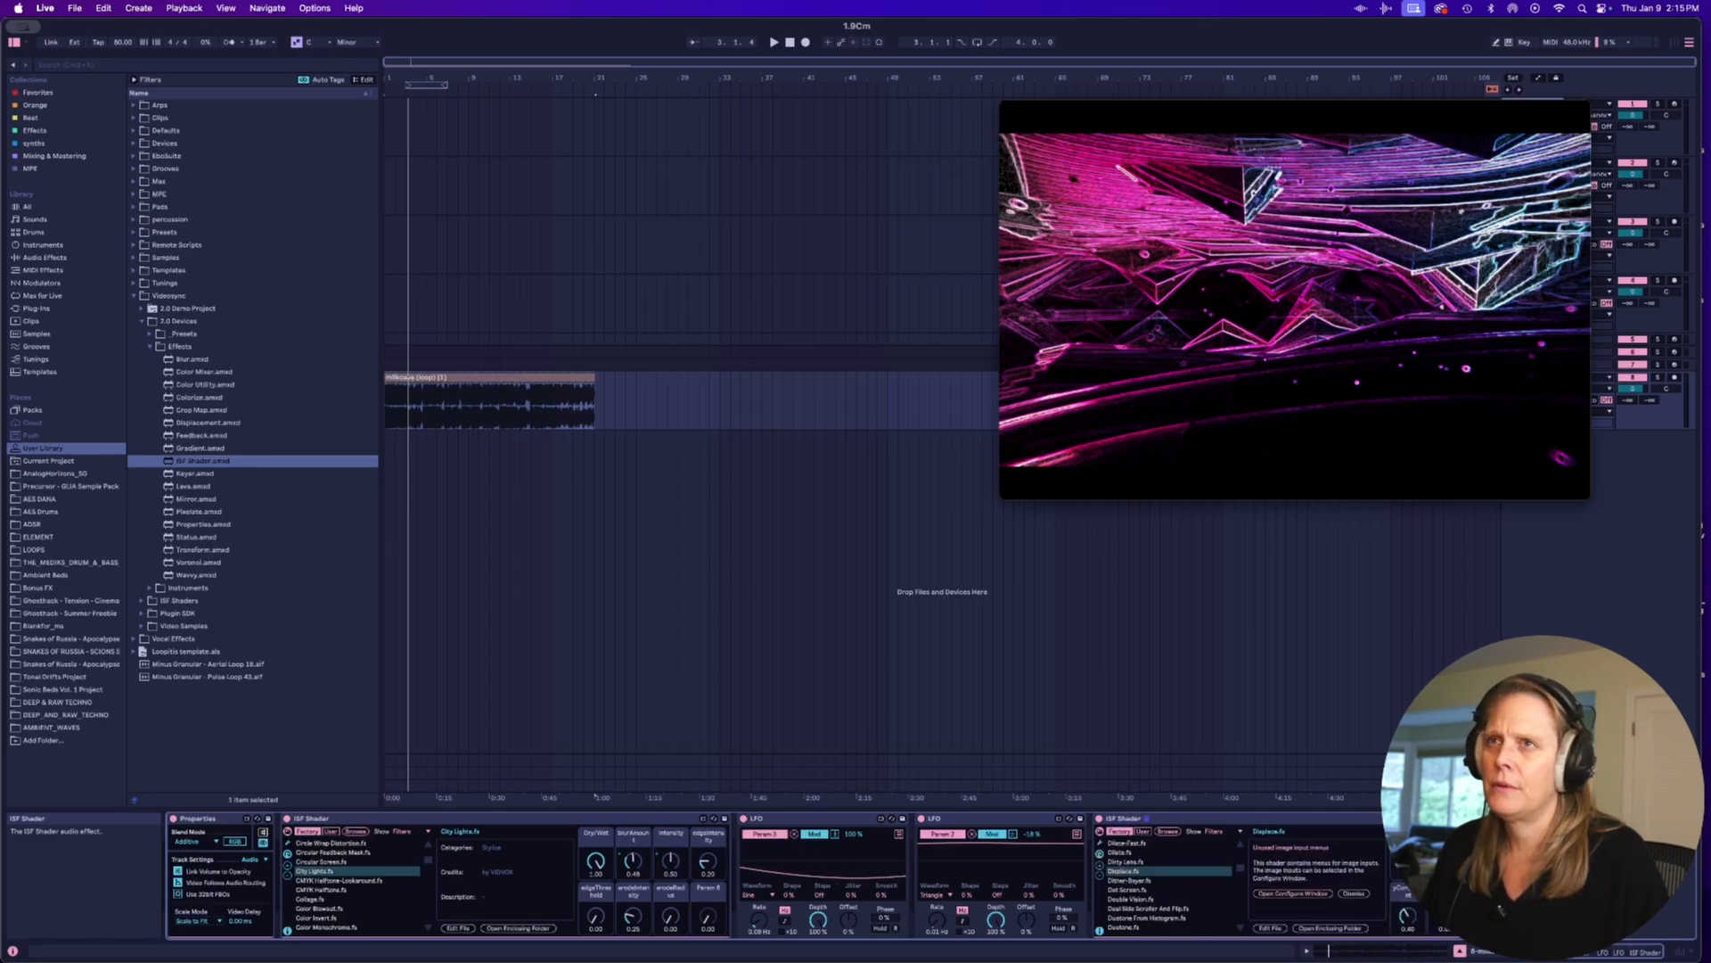
Preview Displace during playback and configure it with the video loop as displace image and a reduced Dry/Wet, closing its settings when done.
{"action": "key", "text": "space"}
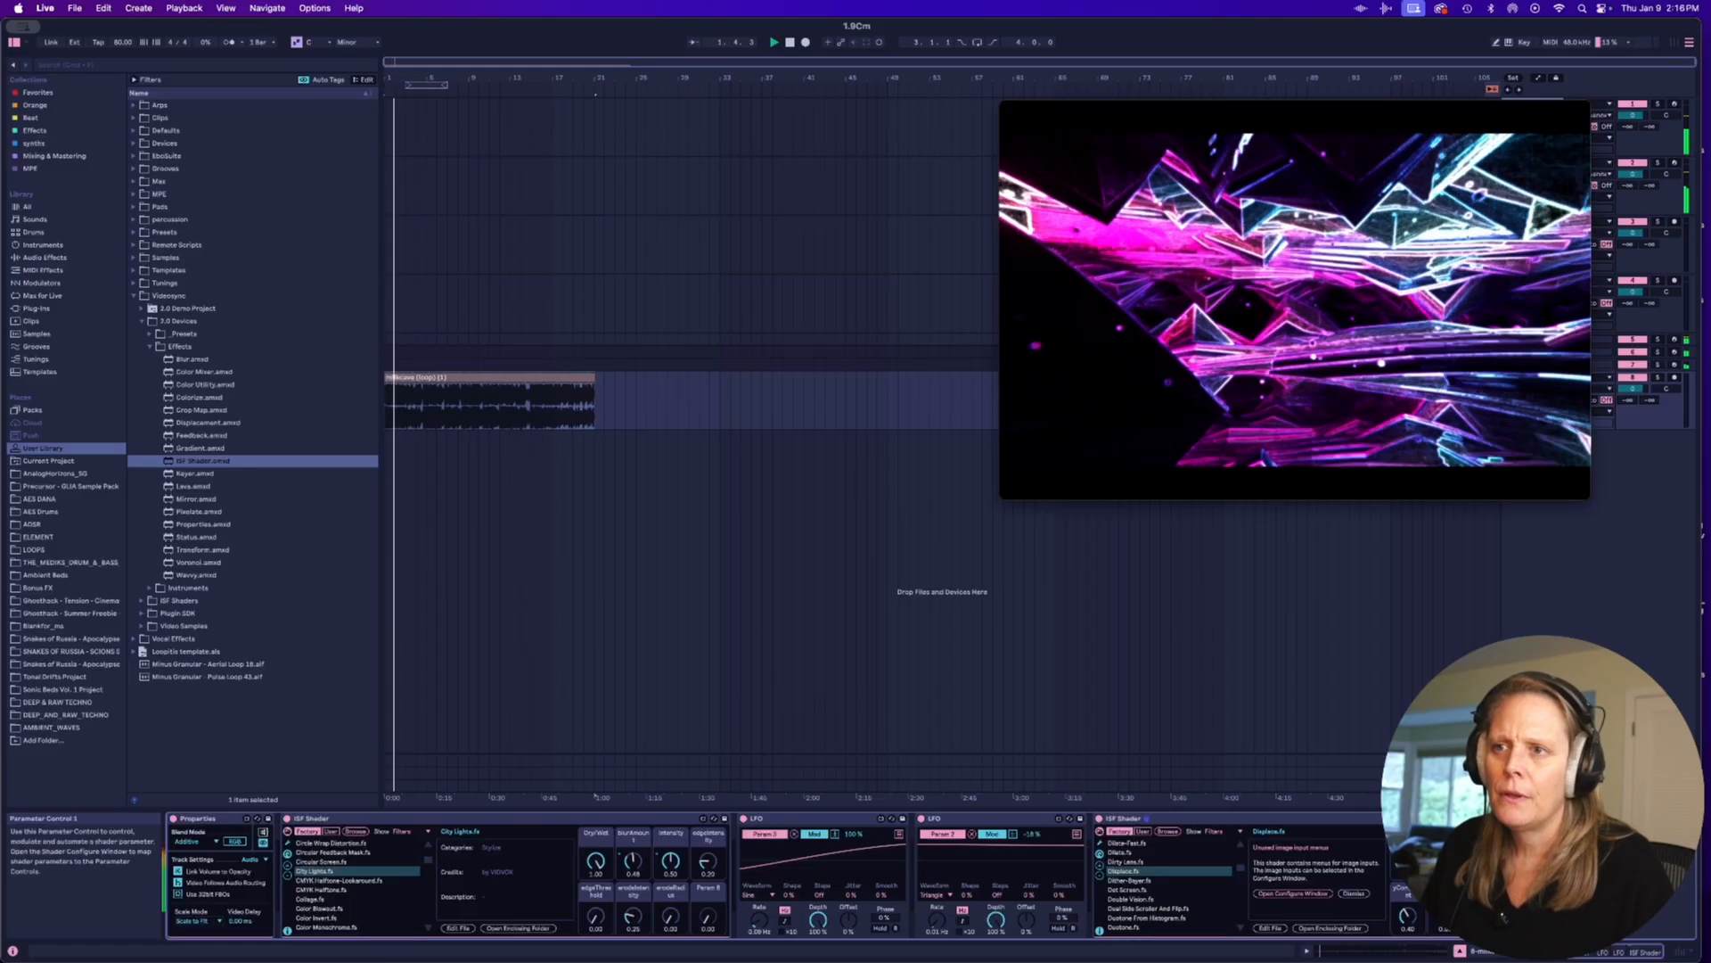
{"action": "key", "text": "space"}
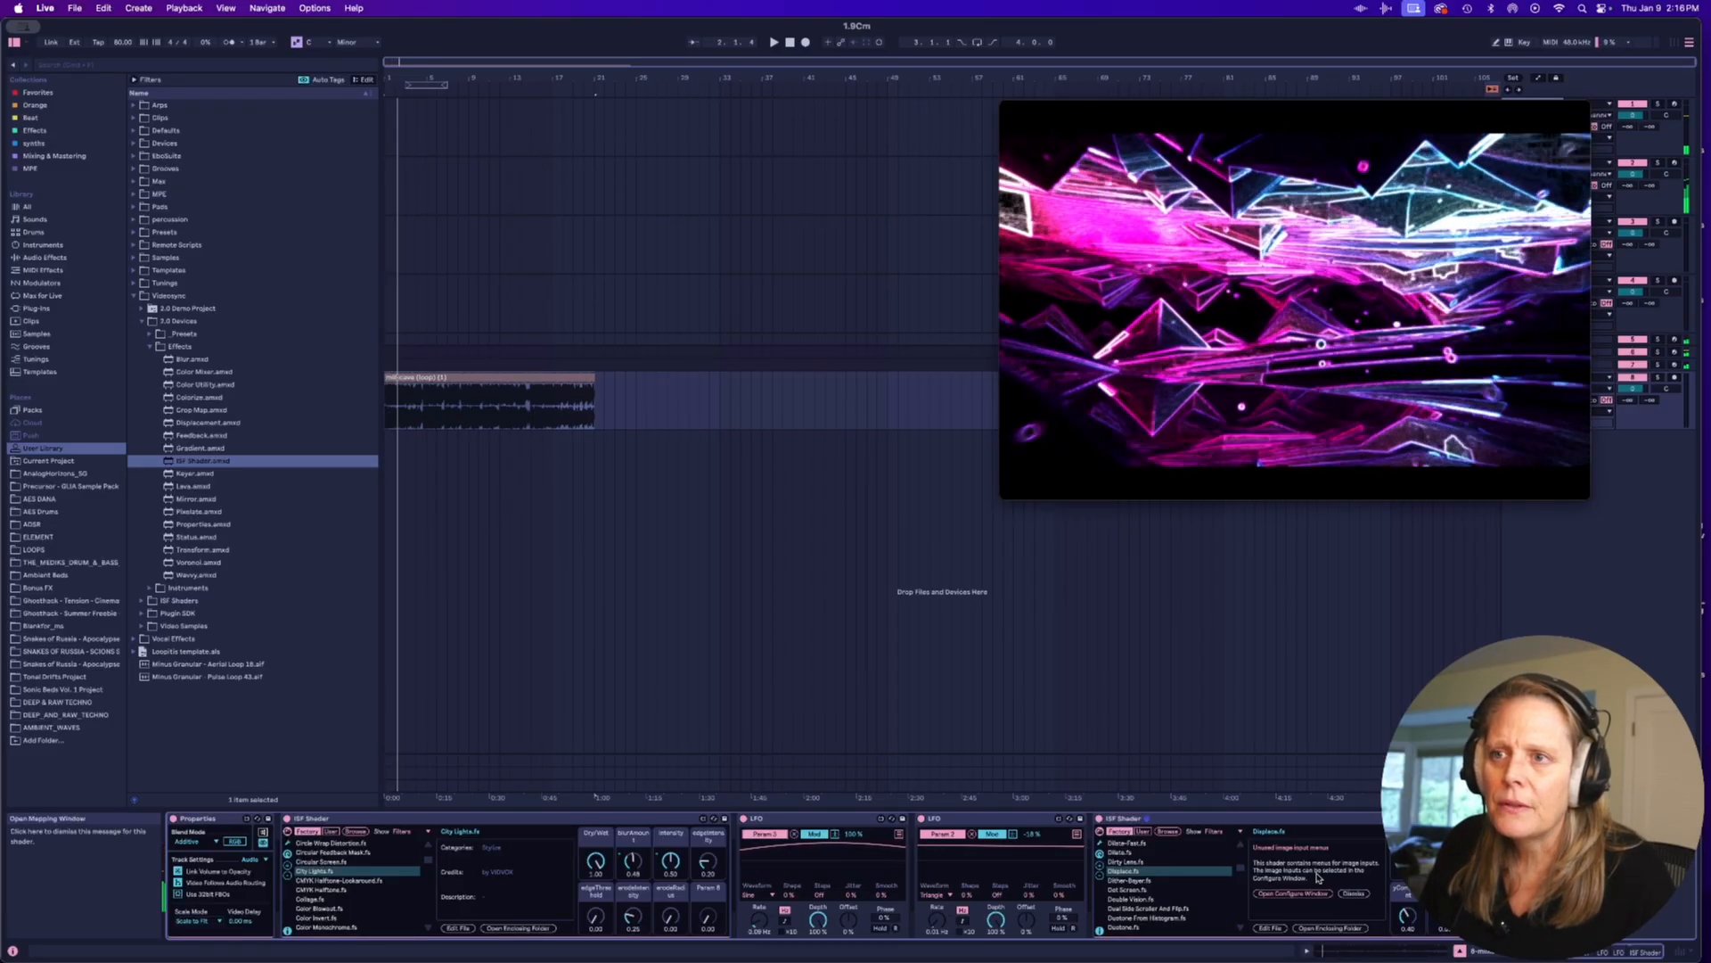
{"action": "left_click", "coordinate": [1288, 894]}
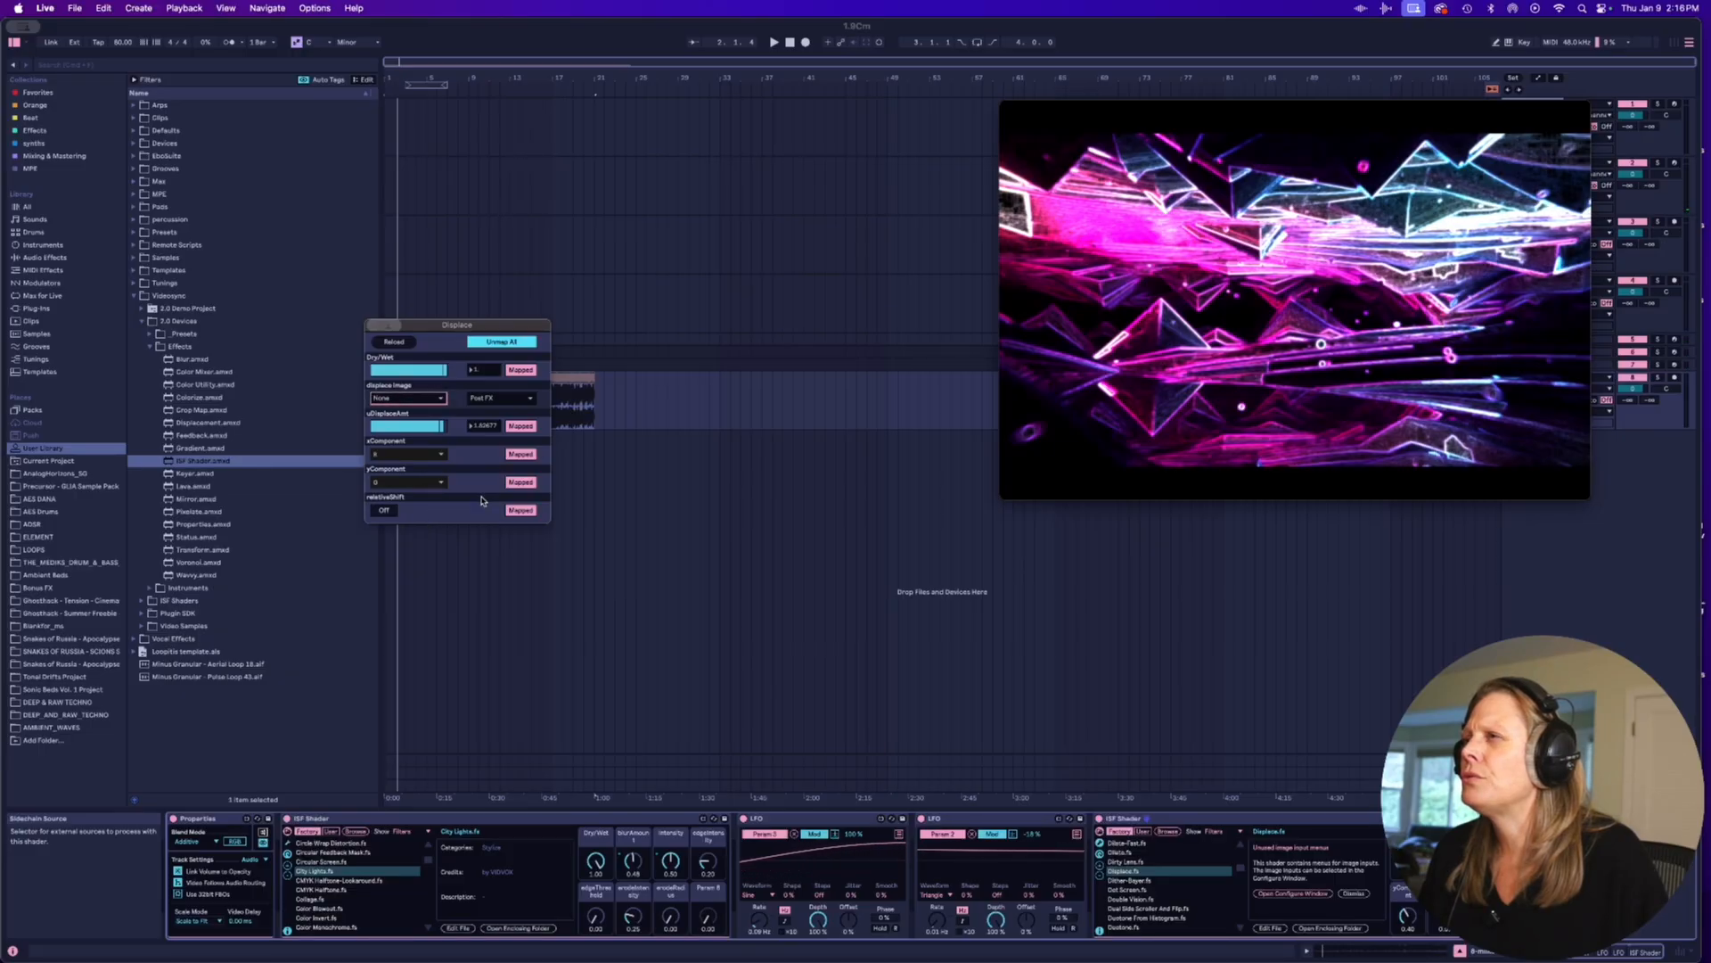
{"action": "left_click", "coordinate": [404, 512]}
{"action": "left_click", "coordinate": [406, 515]}
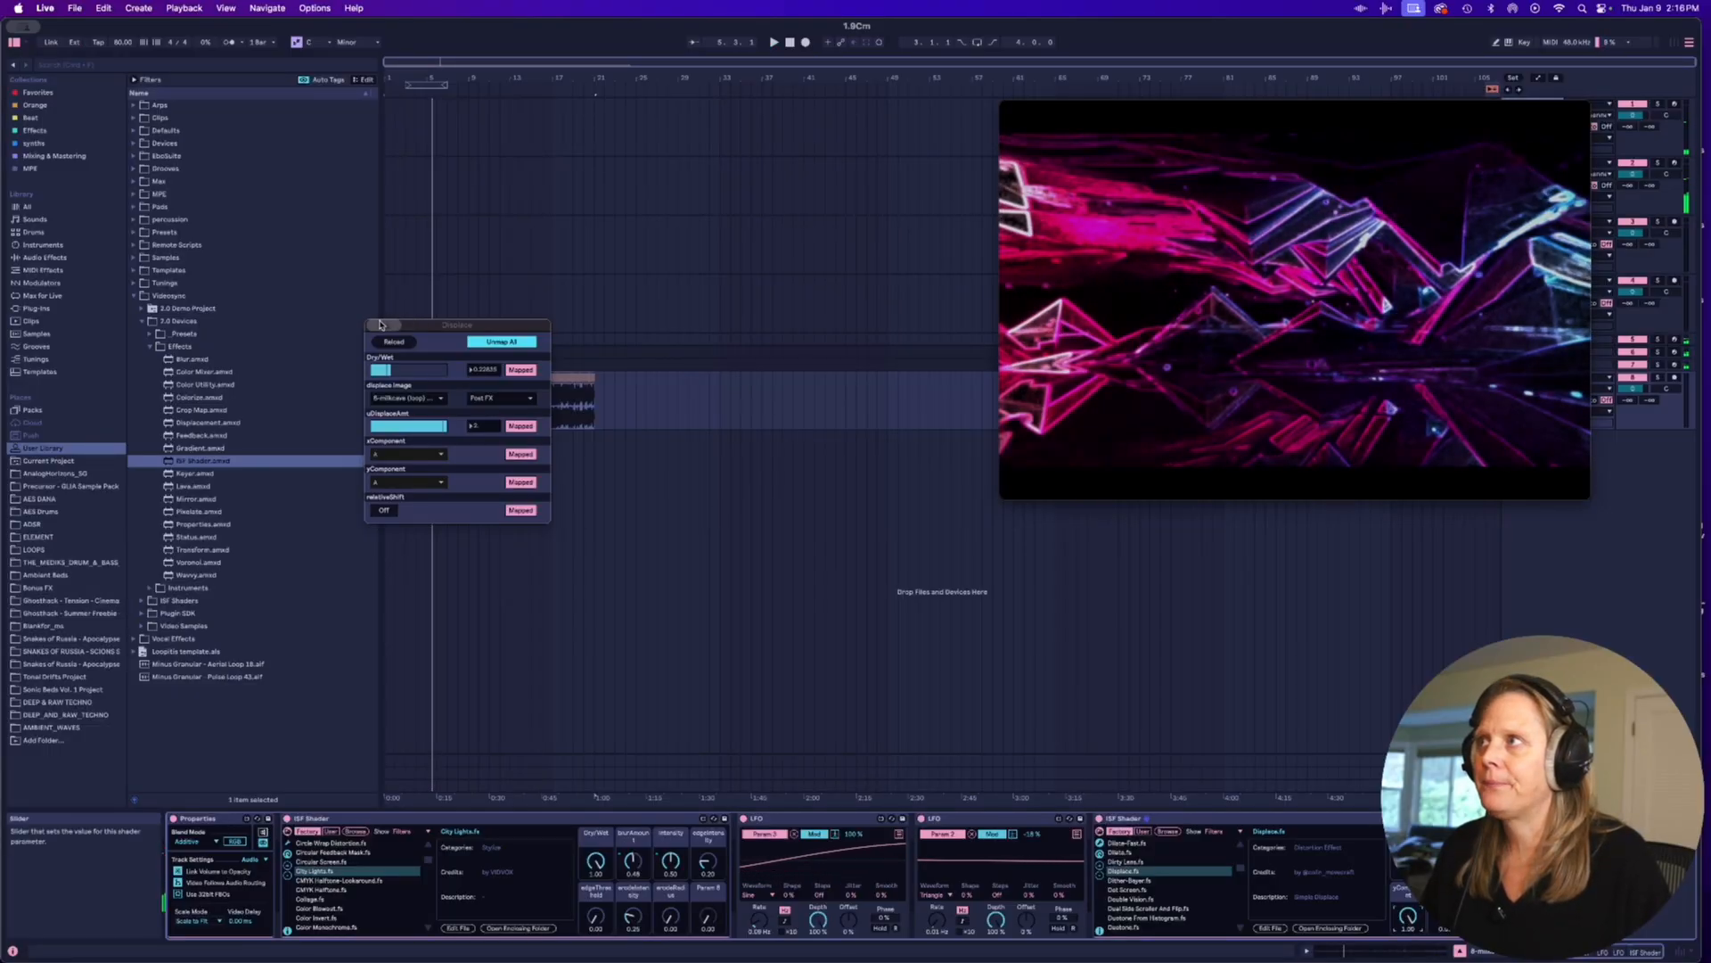
{"action": "left_click", "coordinate": [394, 341]}
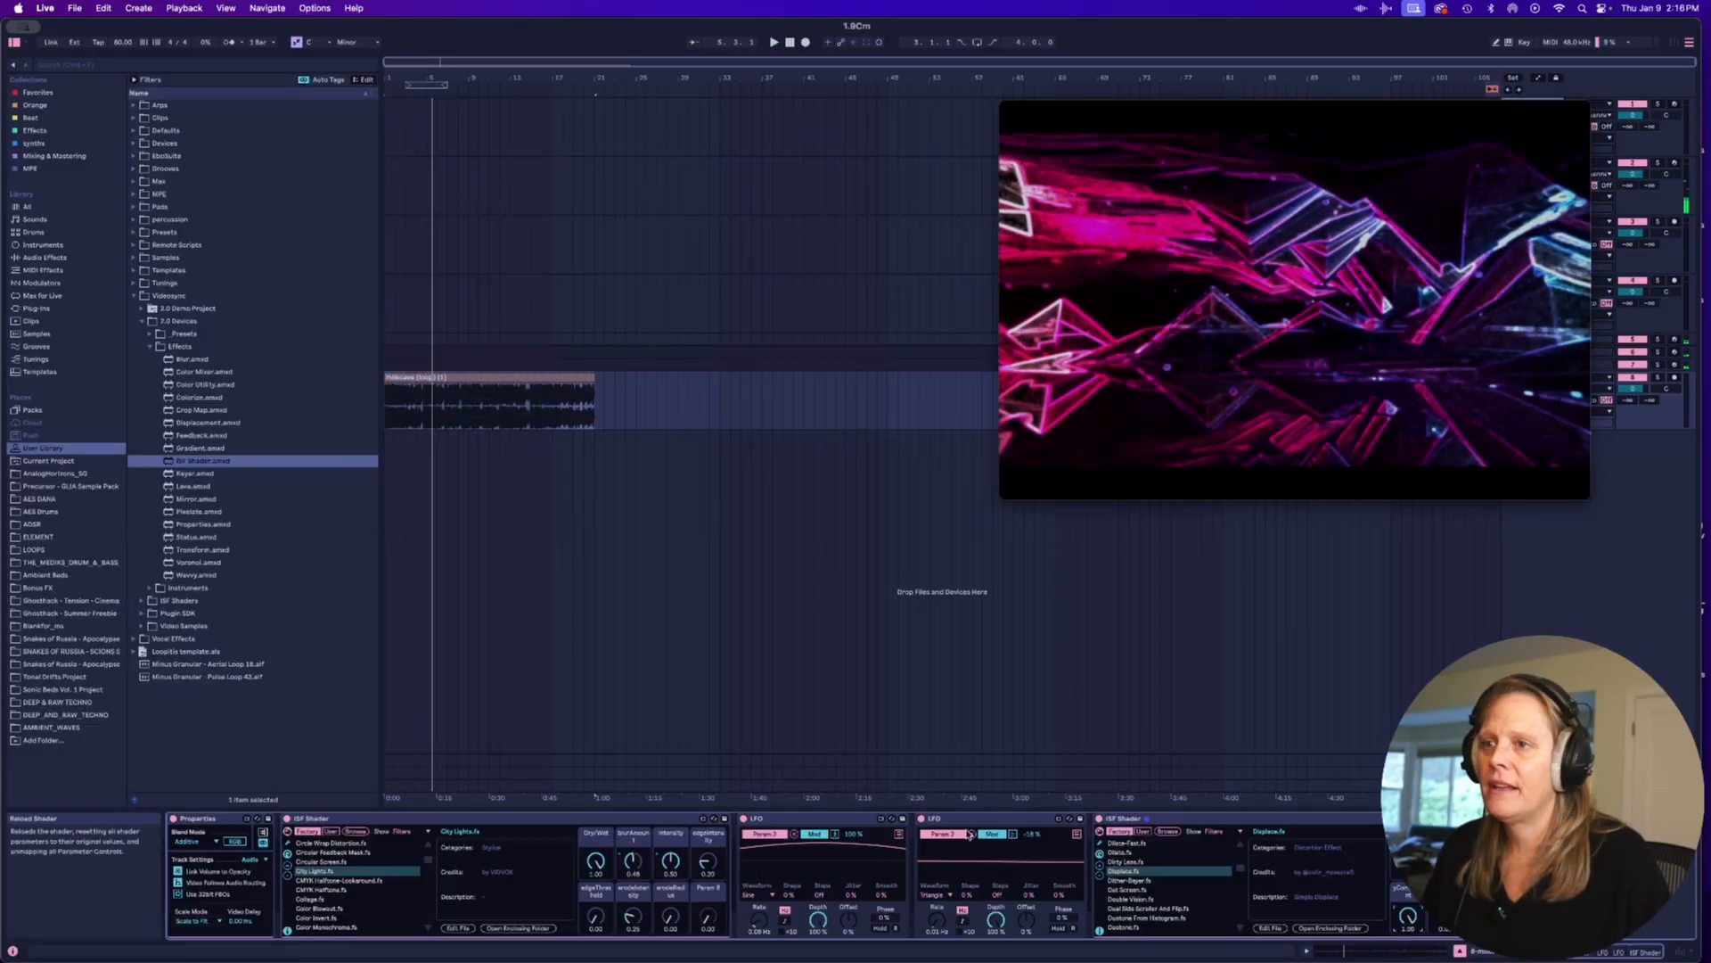
Try Double Vision in the second ISF Shader, browse the other filter shaders, and delete that device.
{"action": "left_click", "coordinate": [1144, 900]}
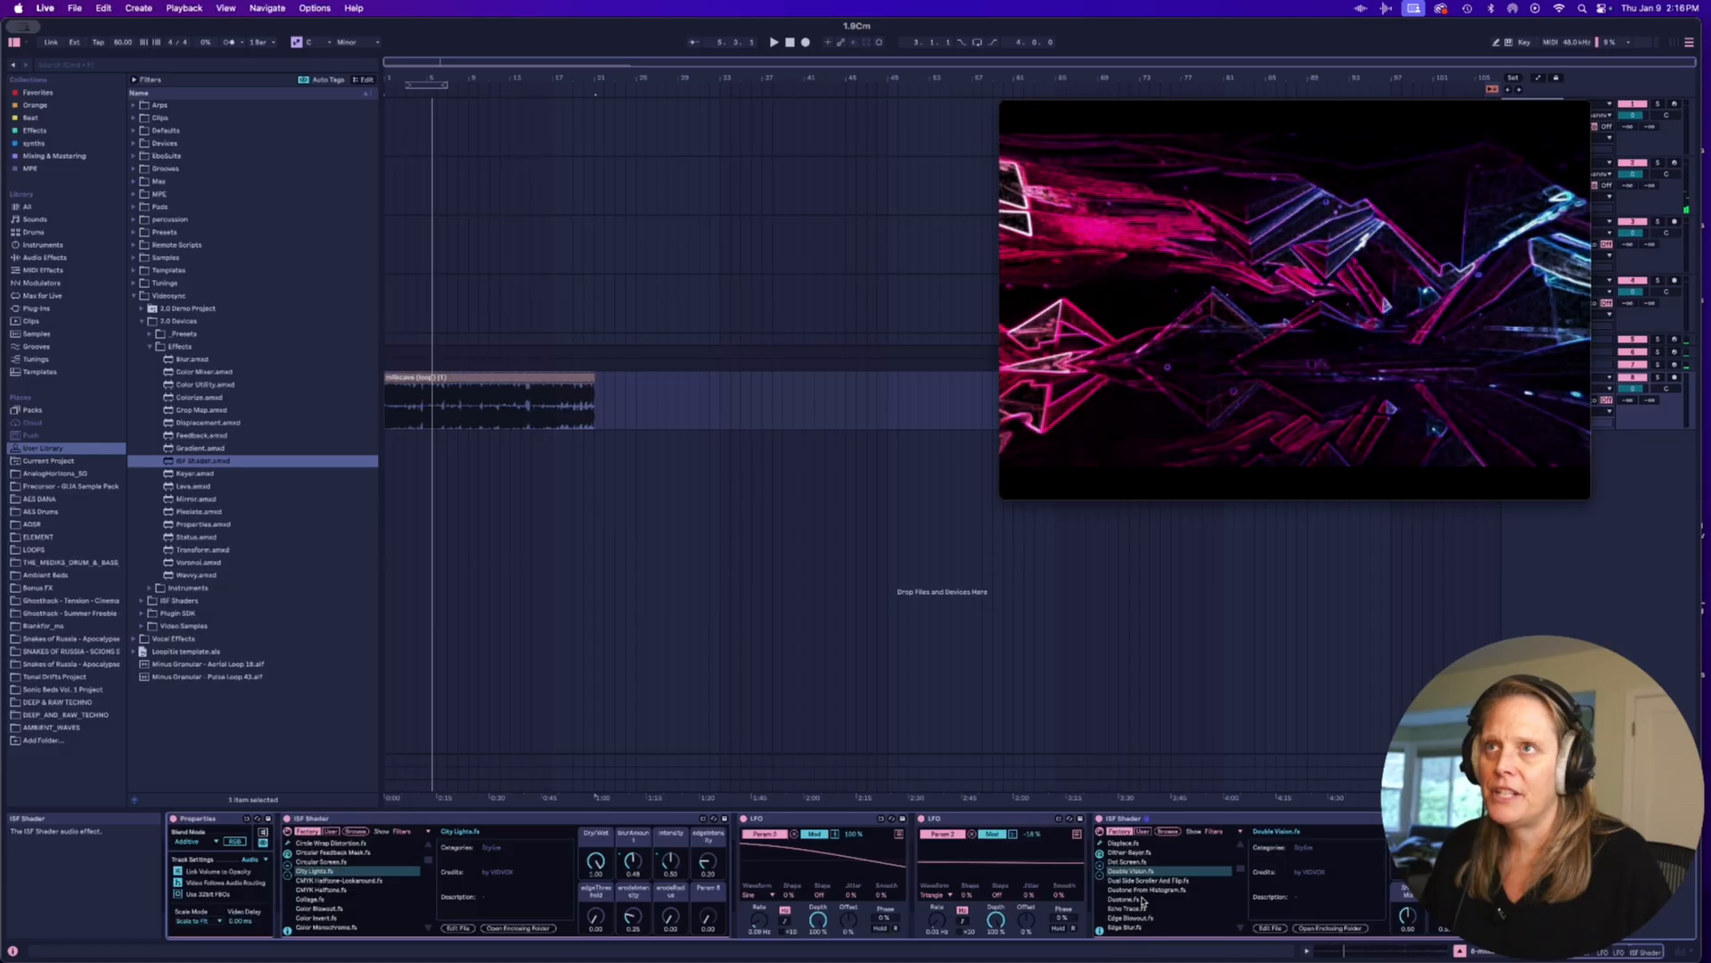
{"action": "scroll", "coordinate": [1153, 912], "scroll_direction": "down", "scroll_amount": 3}
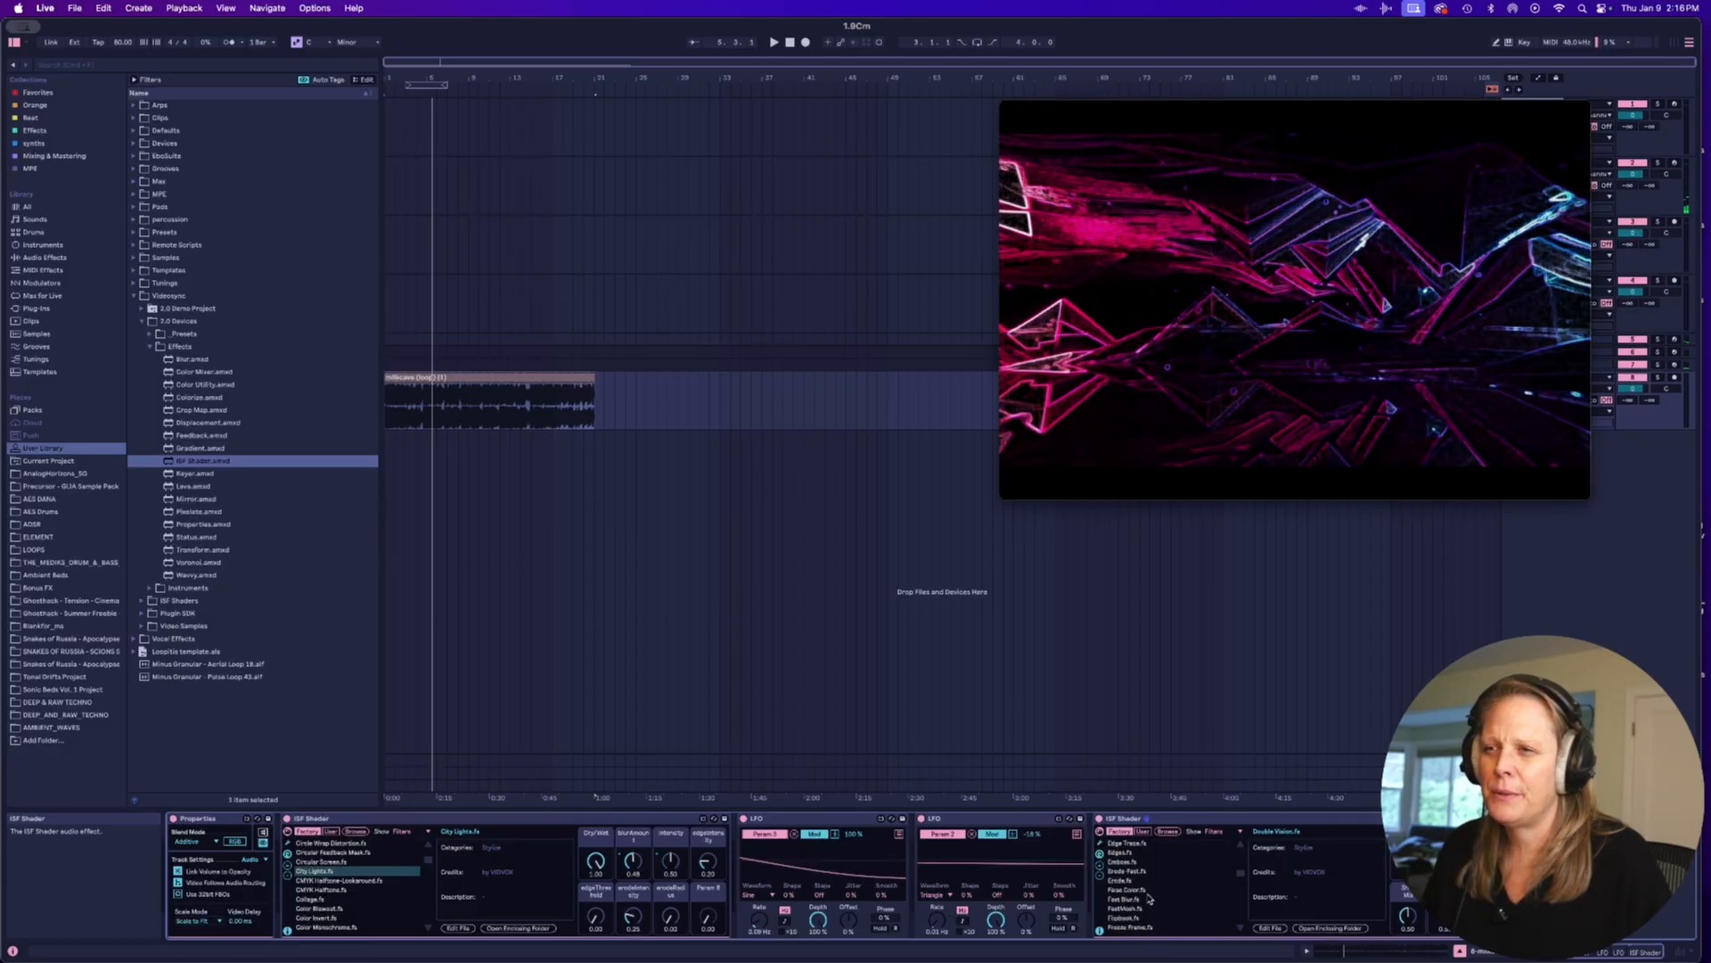
{"action": "scroll", "coordinate": [1160, 883], "scroll_direction": "down", "scroll_amount": 2}
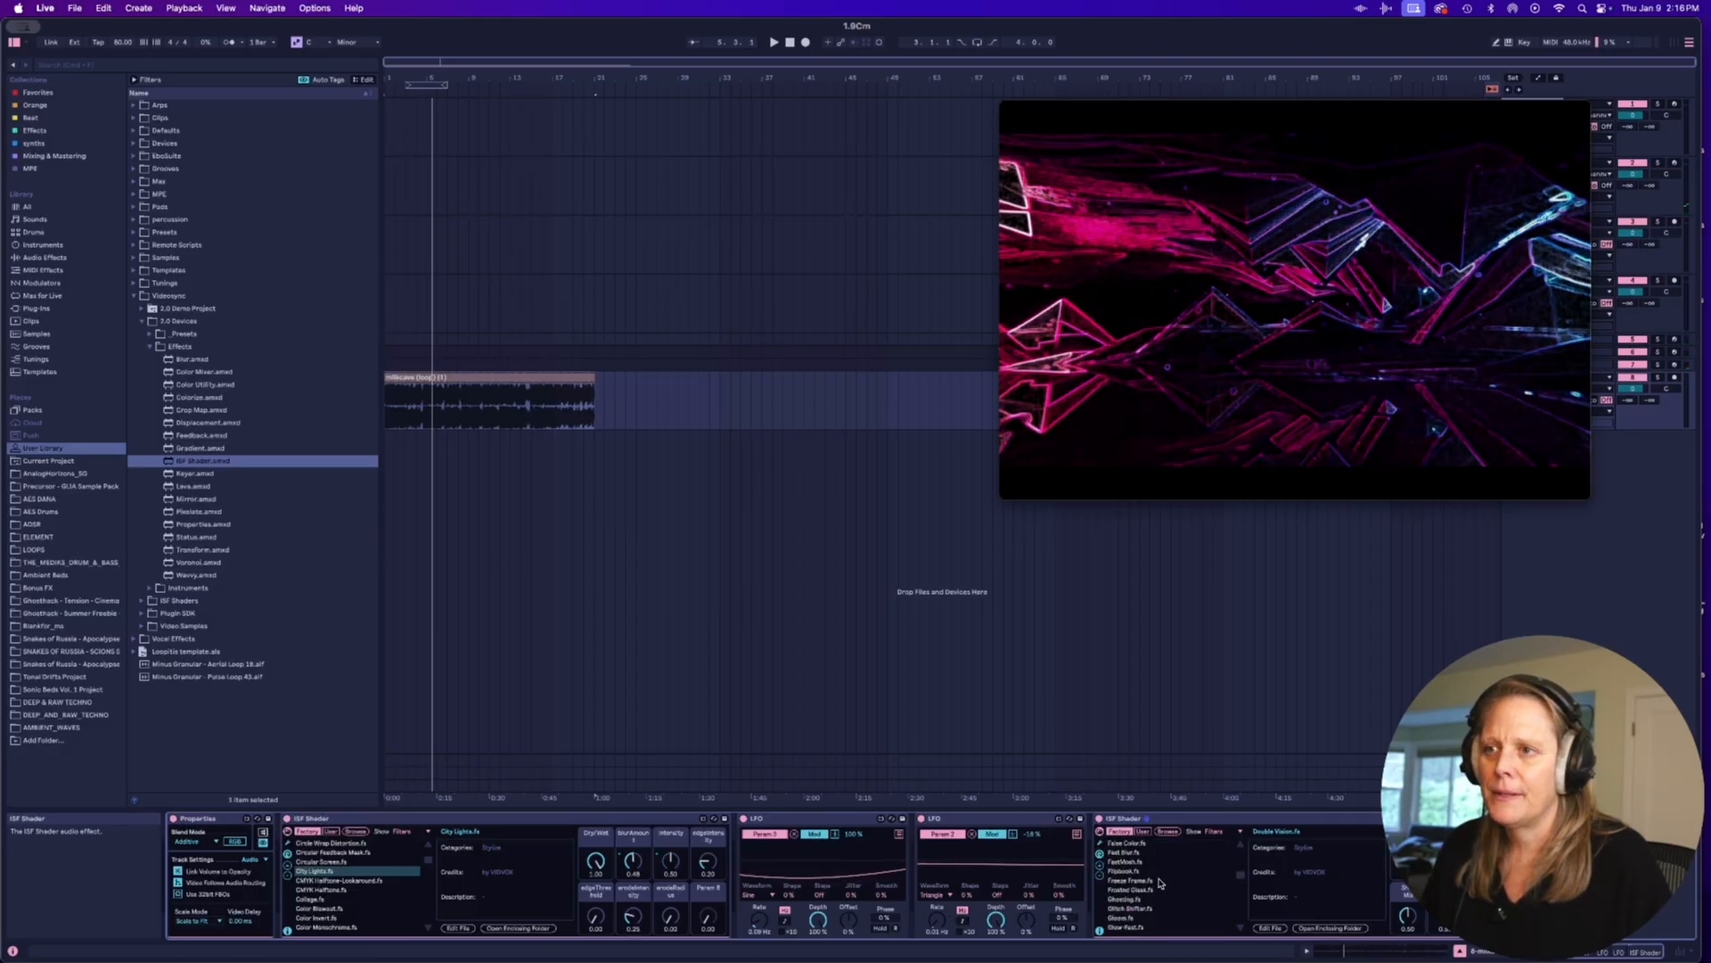
{"action": "left_click", "coordinate": [1294, 822]}
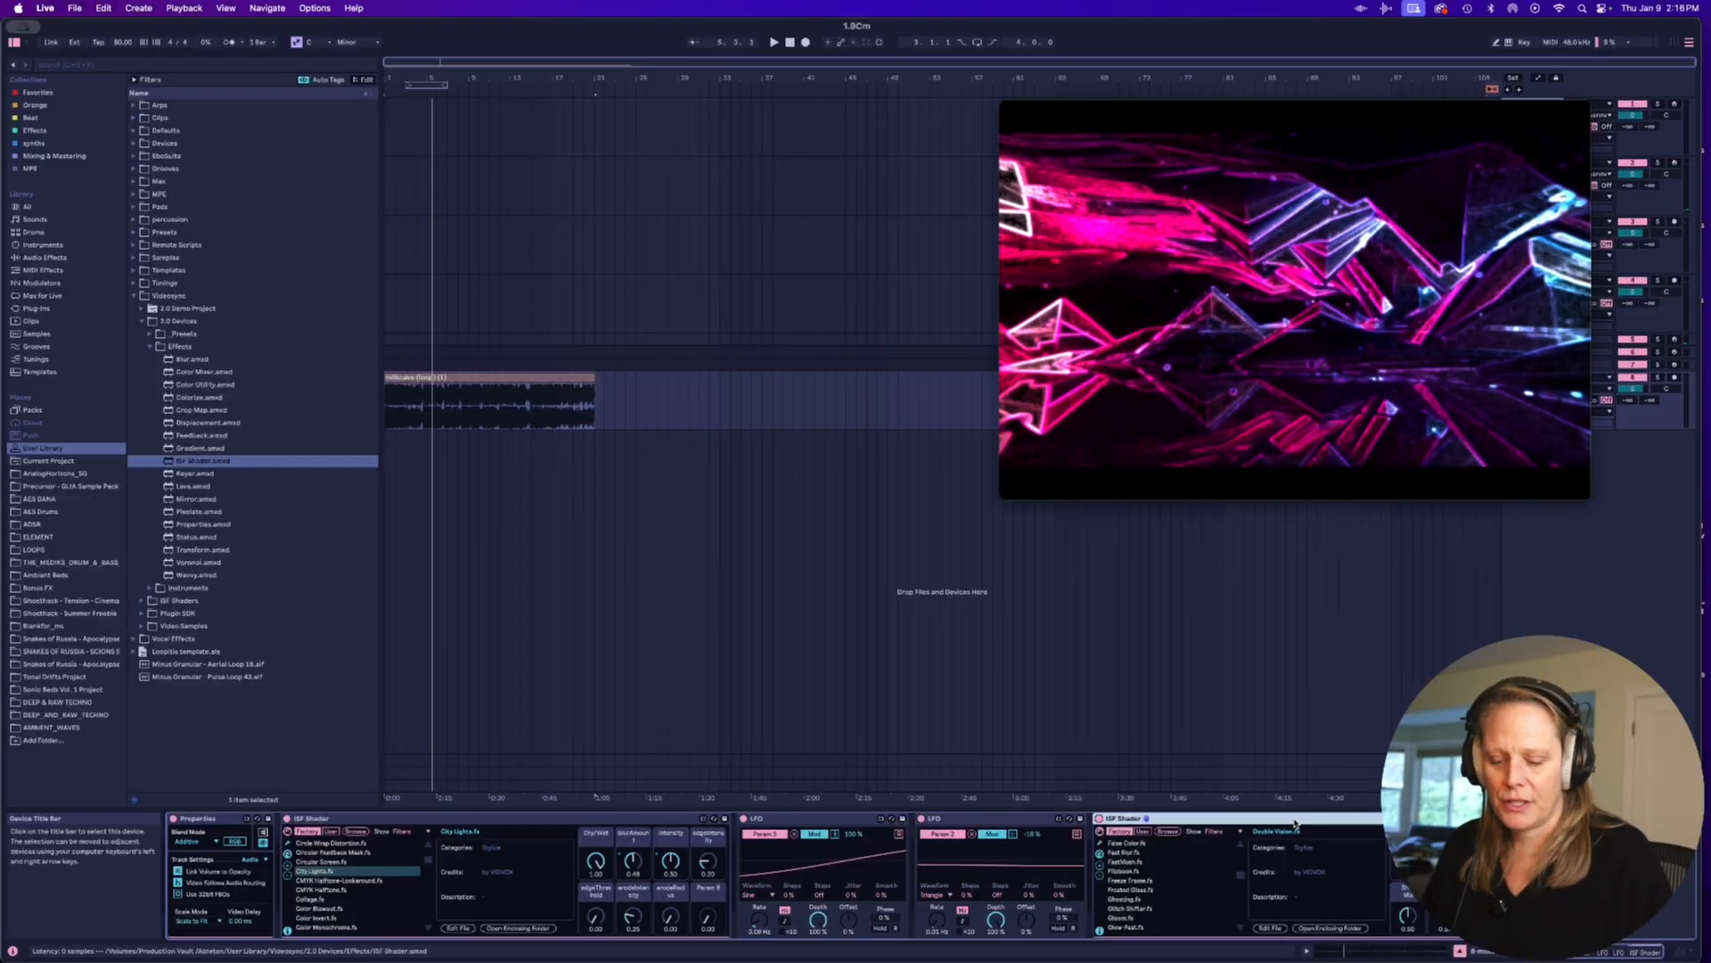
{"action": "key", "text": "Delete"}
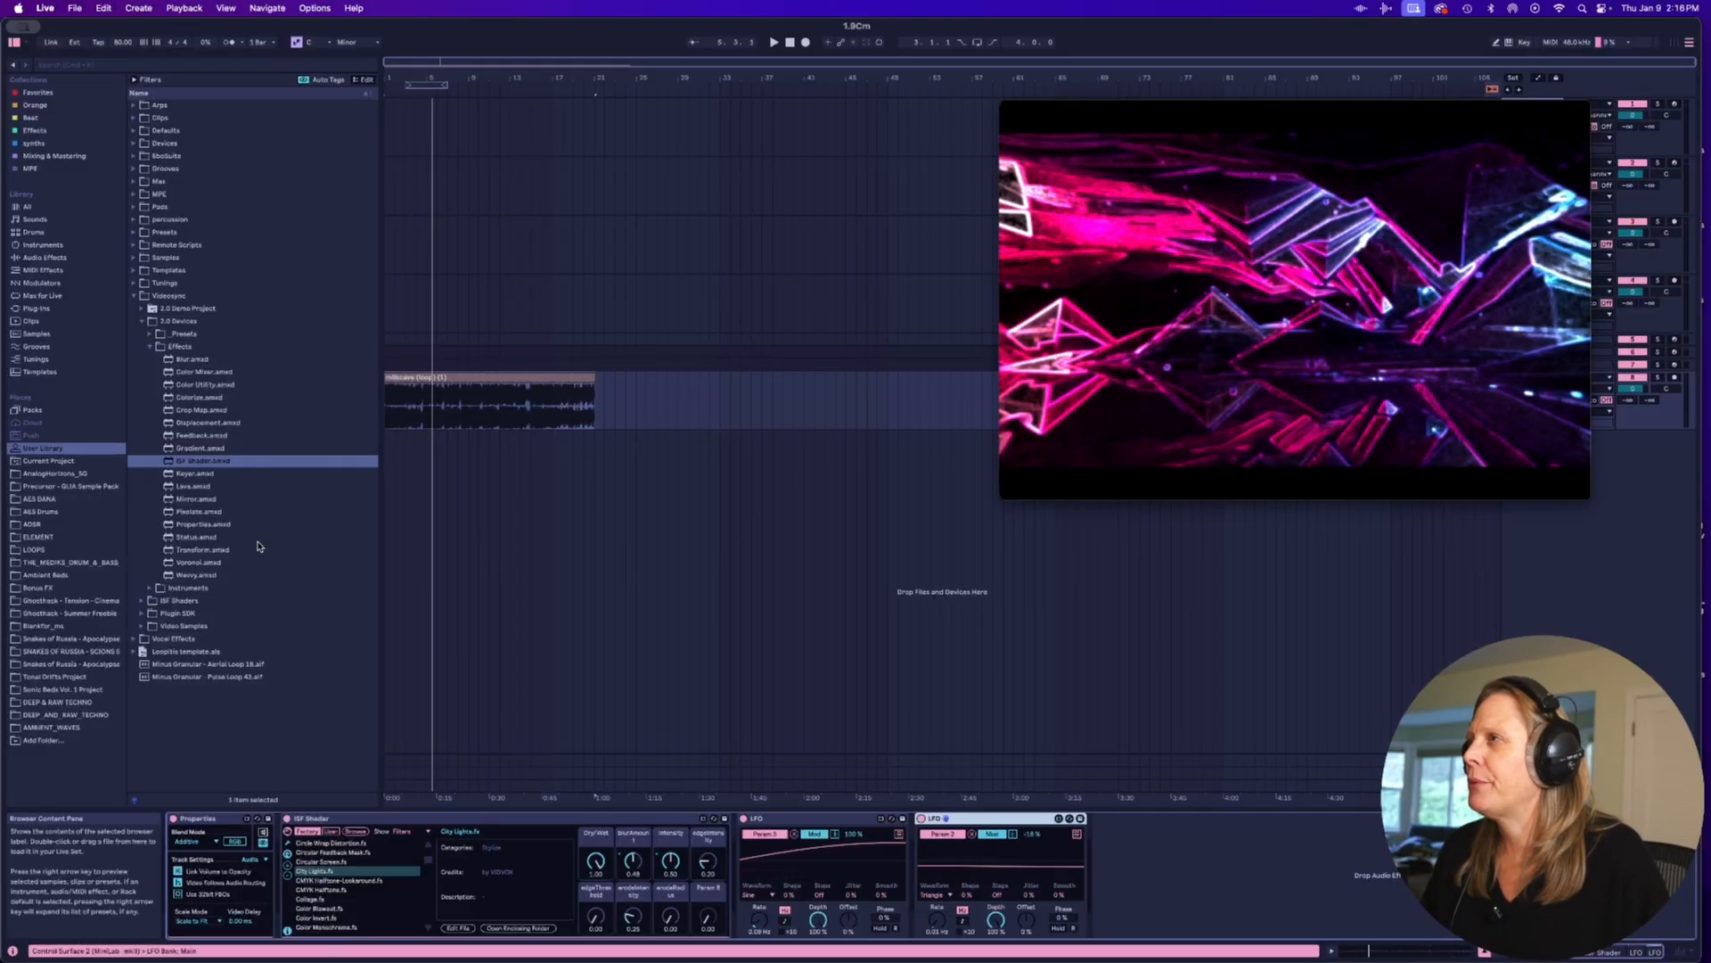
Add the Wavvy effect after the second LFO, set its amount to about 0.31 and preview it during playback.
{"action": "left_click_drag", "start_coordinate": [191, 581], "coordinate": [1297, 872]}
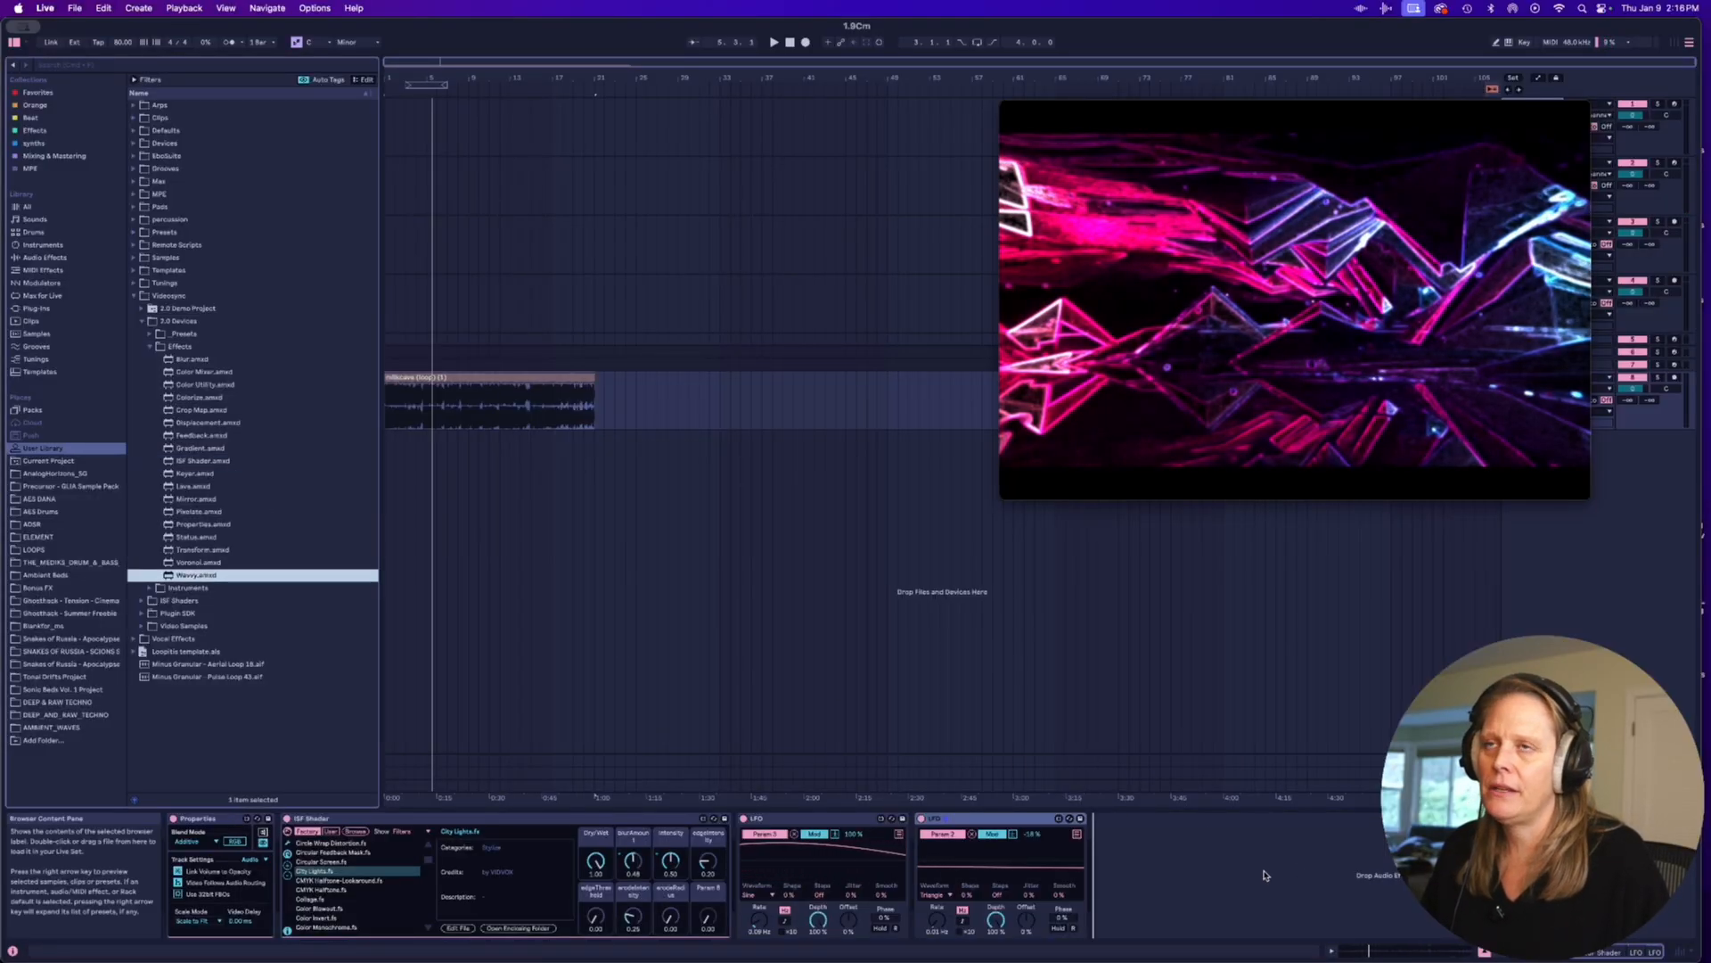
{"action": "left_click_drag", "start_coordinate": [1117, 852], "coordinate": [1117, 834]}
{"action": "key", "text": "space"}
{"action": "key", "text": "space"}
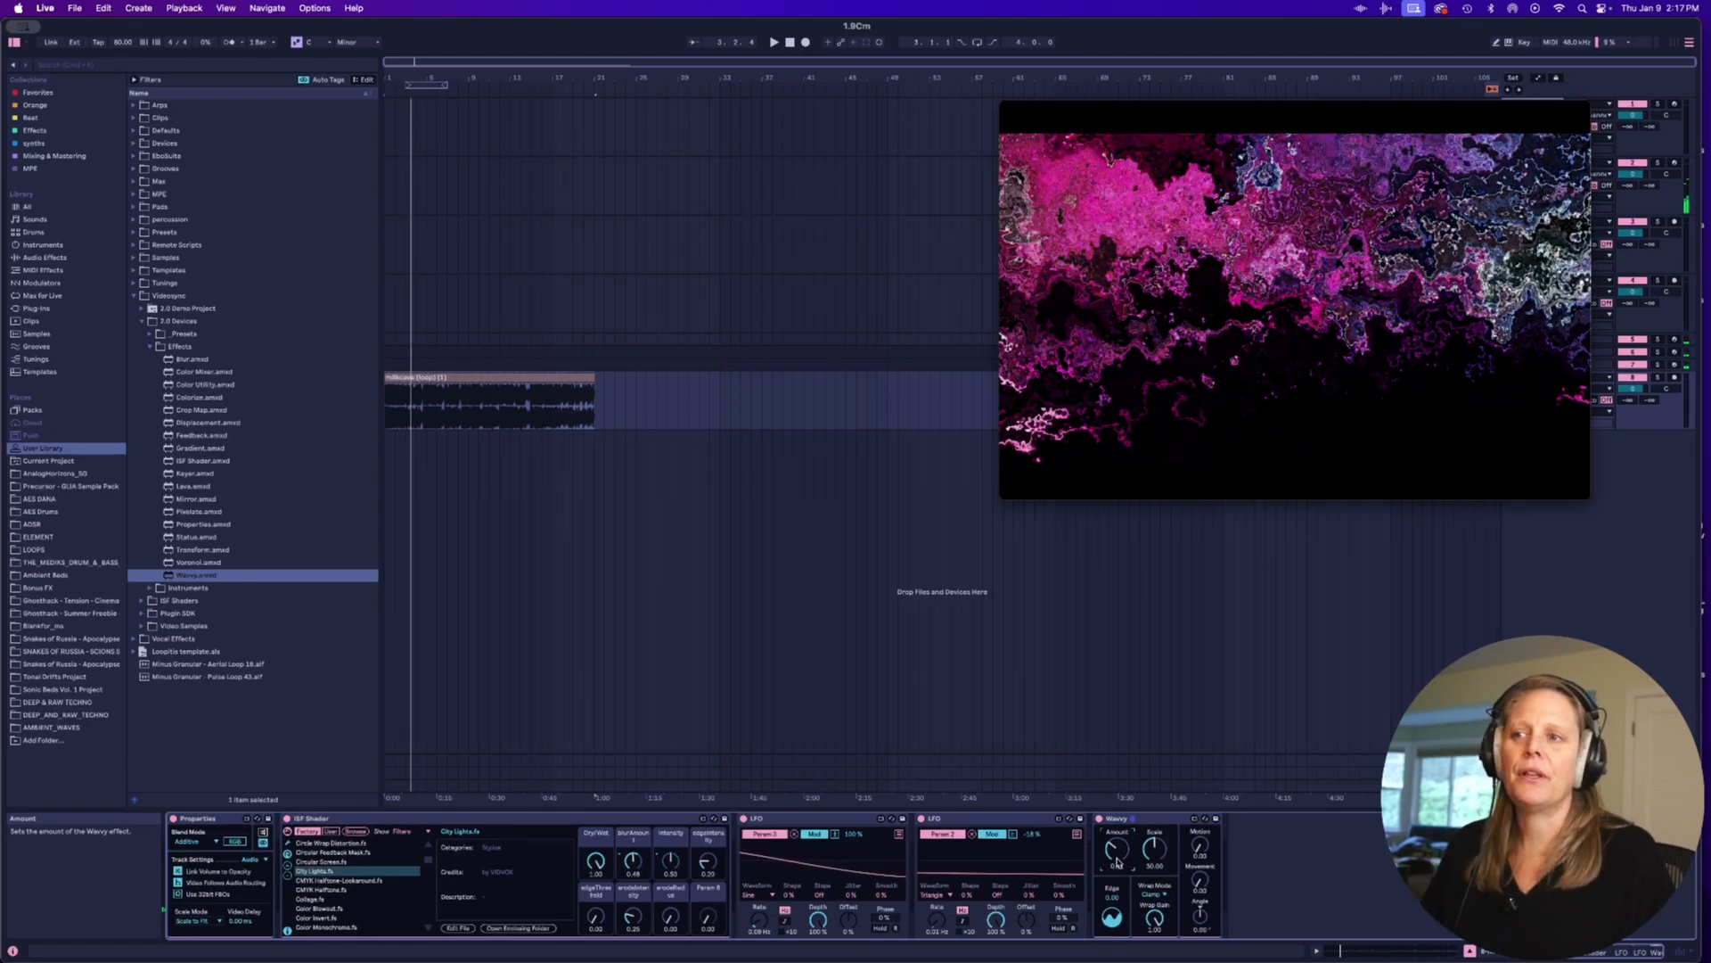
Open Syphon Recorder.
{"action": "mouse_move", "coordinate": [1092, 959]}
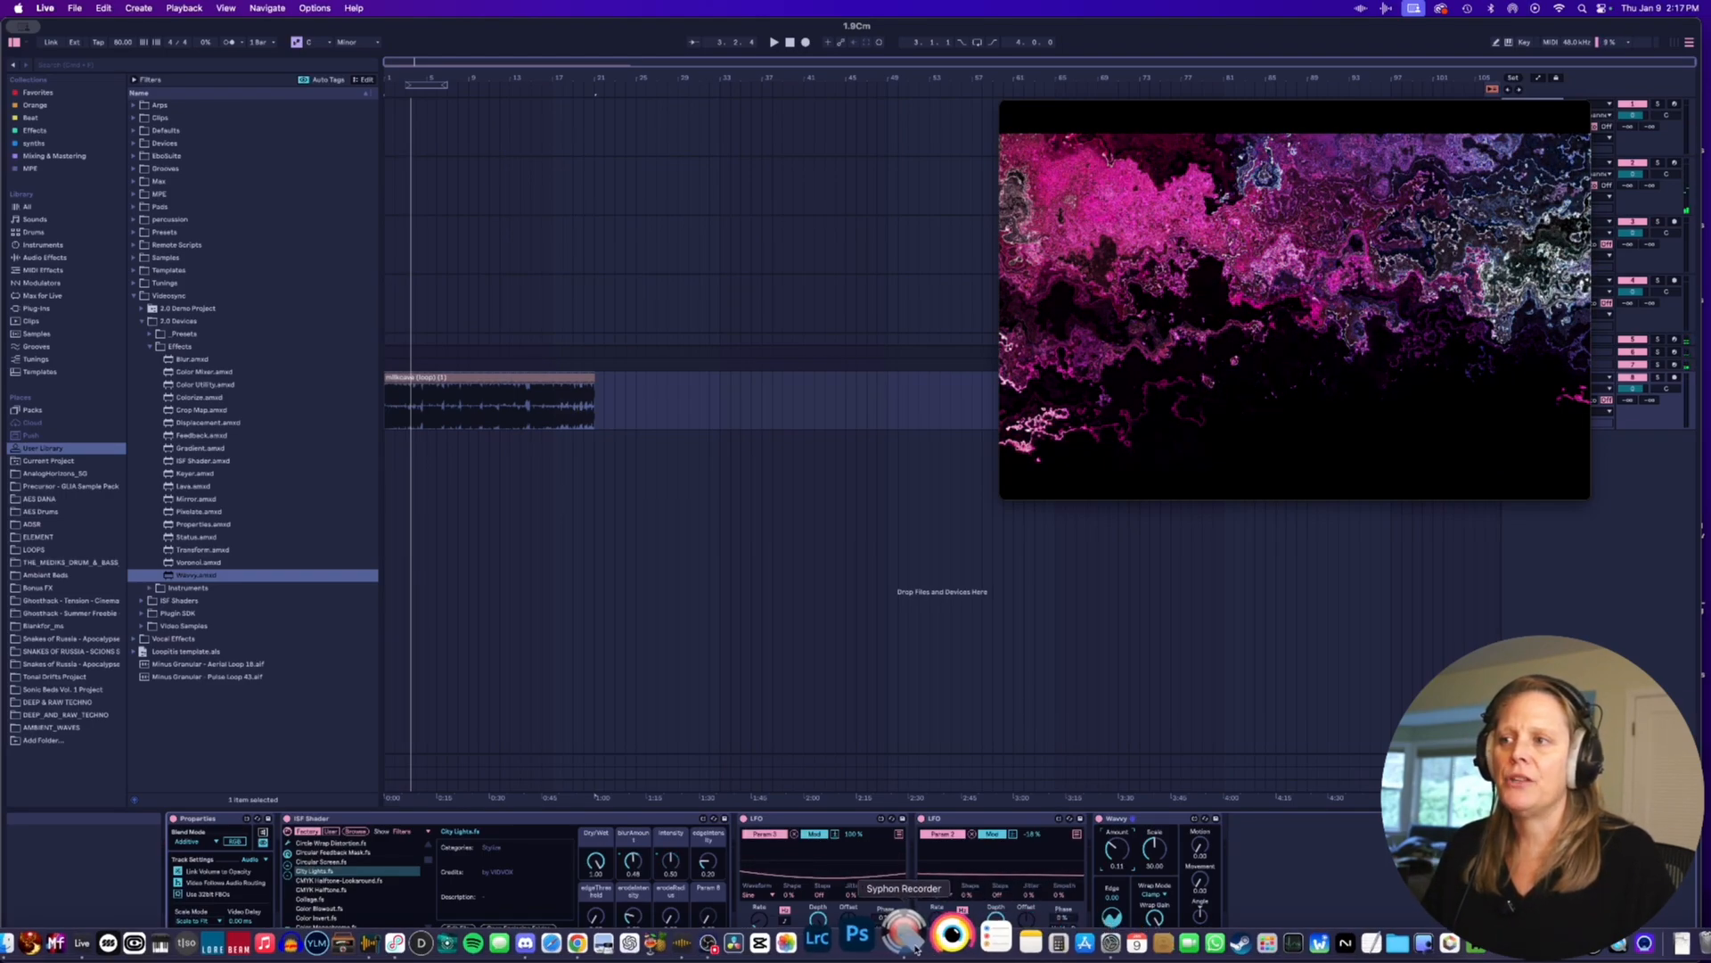